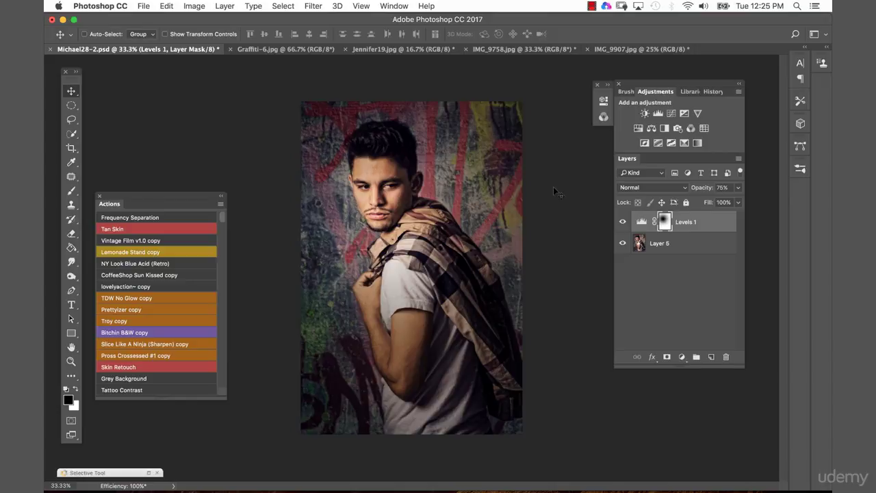
- Stamp all visible layers into a new top layer and rename it '80/20'
{"action": "key", "text": "super+alt+shift+e"}
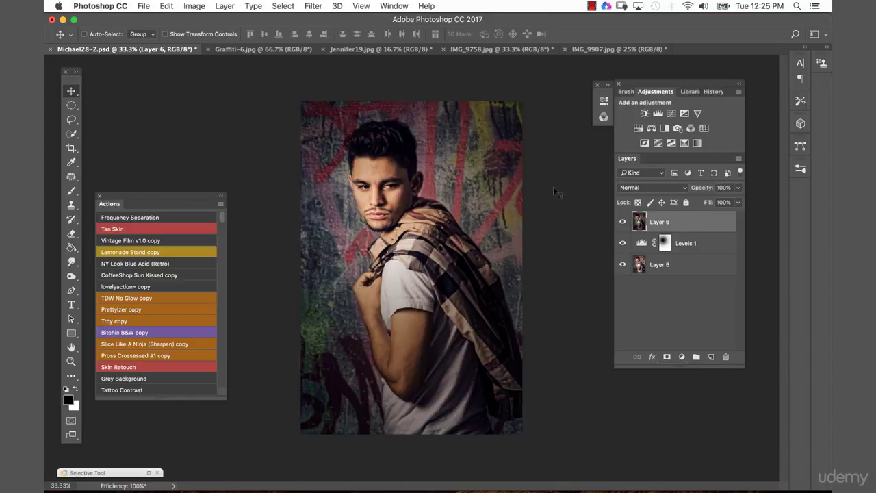
{"action": "double_click", "coordinate": [660, 222]}
{"action": "type", "text": "80/20"}
{"action": "left_click", "coordinate": [758, 229]}
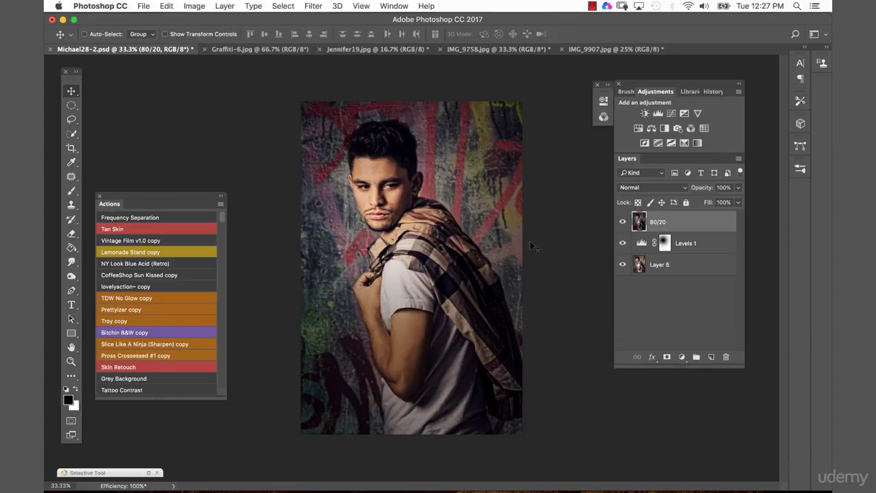
- Zoom in close on the dark graffiti marks on the wall beside the shoulder
{"action": "key", "text": "z"}
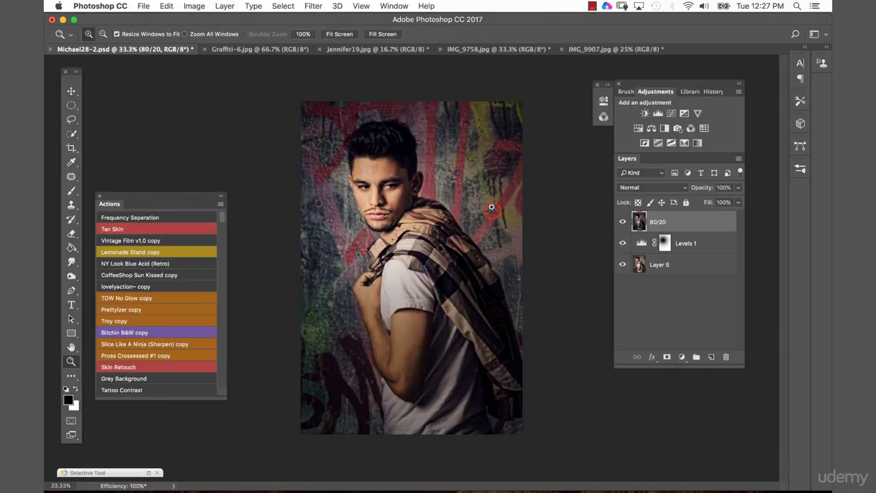
{"action": "left_click", "coordinate": [500, 223]}
{"action": "left_click", "coordinate": [504, 238]}
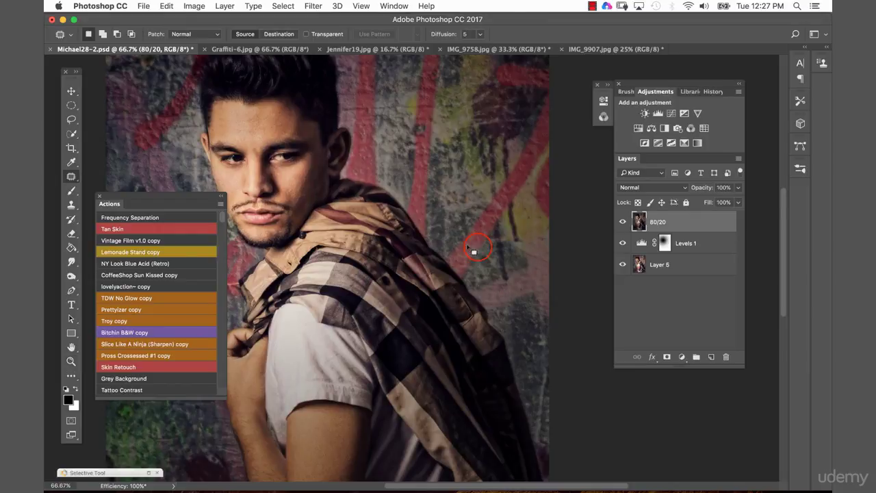
{"action": "left_click", "coordinate": [513, 245]}
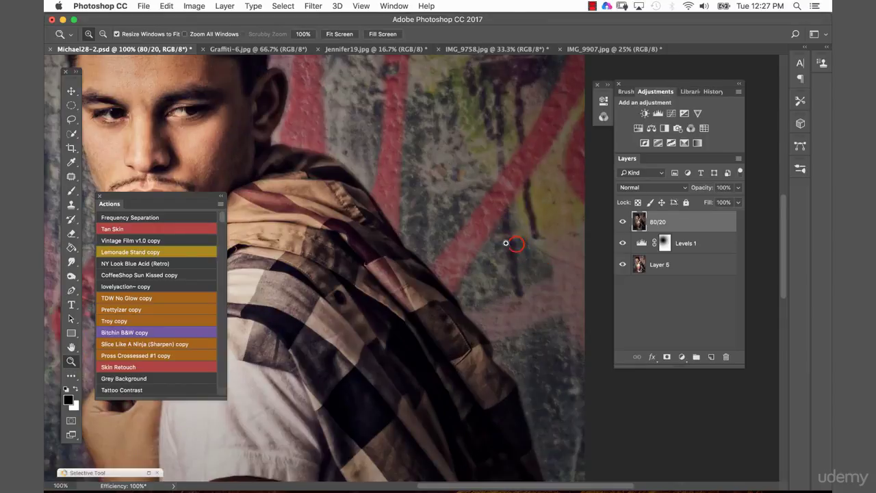
{"action": "left_click", "coordinate": [515, 245]}
- Use the Patch tool to outline and patch the first dark spots on the wall
{"action": "key", "text": "j"}
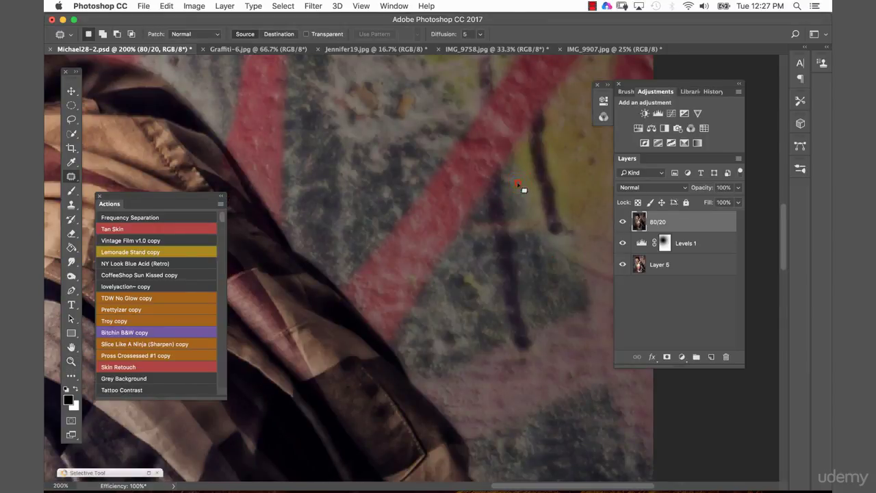
{"action": "mouse_move", "coordinate": [521, 186]}
{"action": "left_mouse_down"}
{"action": "mouse_move", "coordinate": [487, 221]}
{"action": "mouse_move", "coordinate": [524, 250]}
{"action": "left_mouse_up"}
{"action": "left_click", "coordinate": [533, 295]}
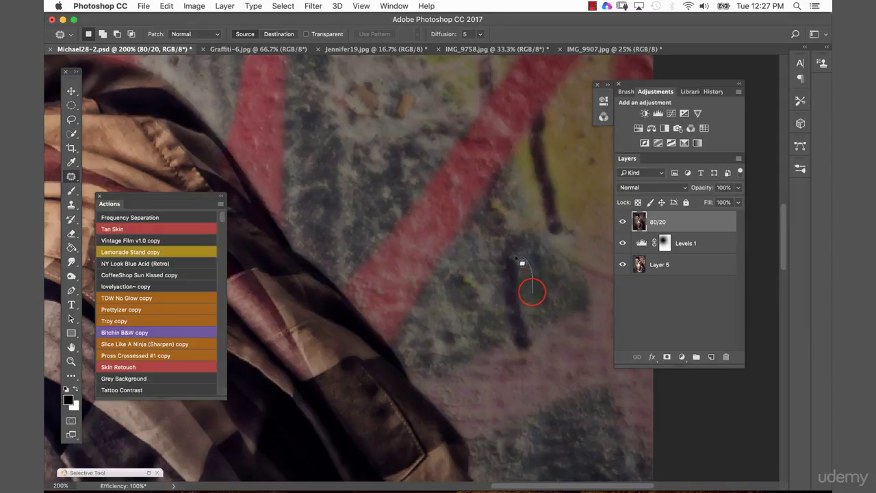
{"action": "mouse_move", "coordinate": [518, 264]}
{"action": "left_mouse_down"}
{"action": "mouse_move", "coordinate": [531, 346]}
{"action": "mouse_move", "coordinate": [556, 354]}
{"action": "left_mouse_up"}
{"action": "left_click", "coordinate": [563, 318]}
{"action": "left_click", "coordinate": [511, 268]}
{"action": "left_click", "coordinate": [495, 282]}
{"action": "left_click", "coordinate": [470, 302]}
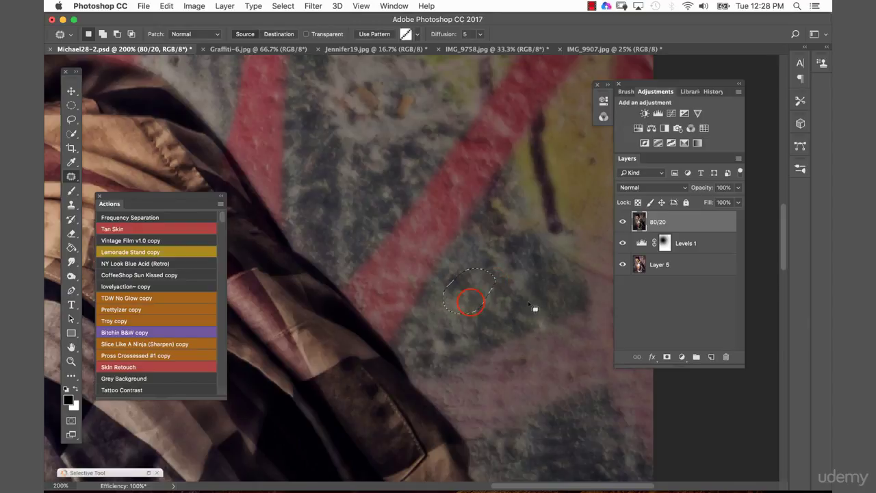
- Patch out the dark blot, then outline the long dark stroke for patching
{"action": "left_click", "coordinate": [515, 198]}
{"action": "left_click_drag", "start_coordinate": [512, 196], "coordinate": [522, 230]}
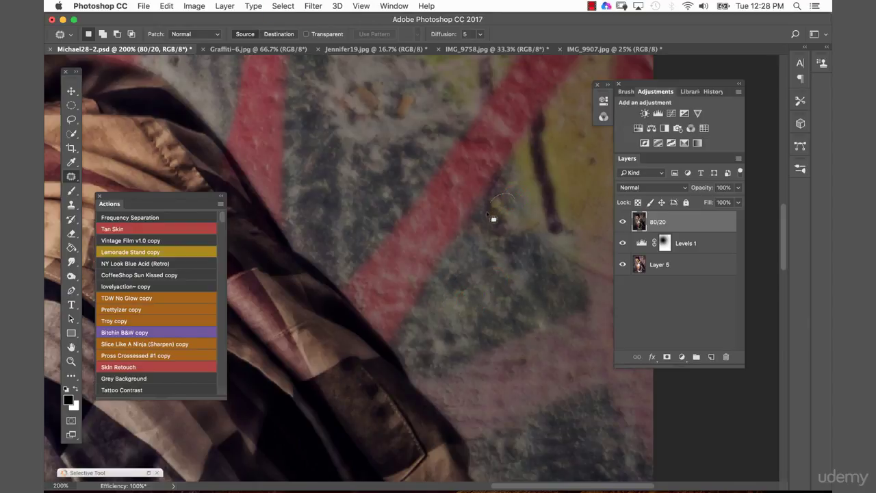
{"action": "left_click", "coordinate": [498, 245]}
{"action": "left_click_drag", "start_coordinate": [550, 230], "coordinate": [487, 349]}
{"action": "mouse_move", "coordinate": [498, 244]}
{"action": "left_mouse_down"}
{"action": "mouse_move", "coordinate": [484, 344]}
{"action": "mouse_move", "coordinate": [541, 336]}
{"action": "left_mouse_up"}
- Finish the stroke patch, then clone clean wall texture over two orange specks
{"action": "key", "text": "ctrl+d"}
{"action": "key", "text": "s"}
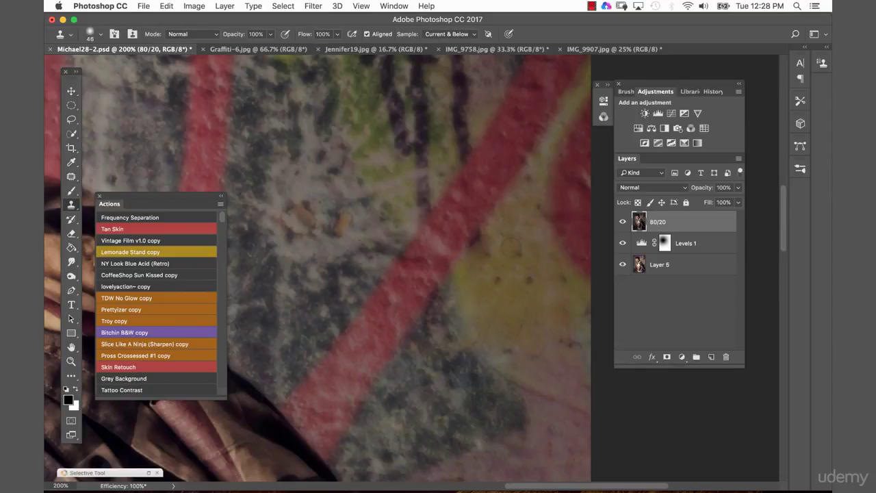
{"action": "left_click_drag", "start_coordinate": [495, 210], "coordinate": [518, 204]}
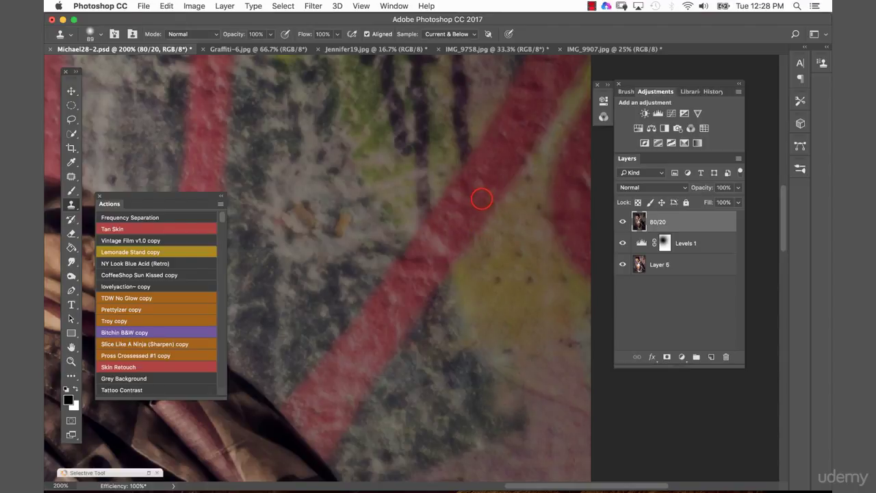
{"action": "mouse_move", "coordinate": [483, 196]}
{"action": "left_mouse_down"}
{"action": "mouse_move", "coordinate": [515, 366]}
{"action": "mouse_move", "coordinate": [527, 358]}
{"action": "left_mouse_up"}
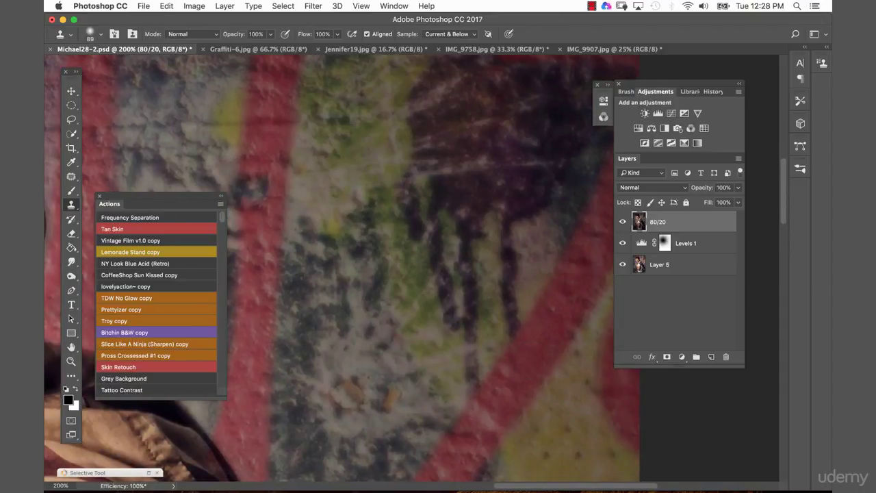
{"action": "left_click", "coordinate": [391, 399]}
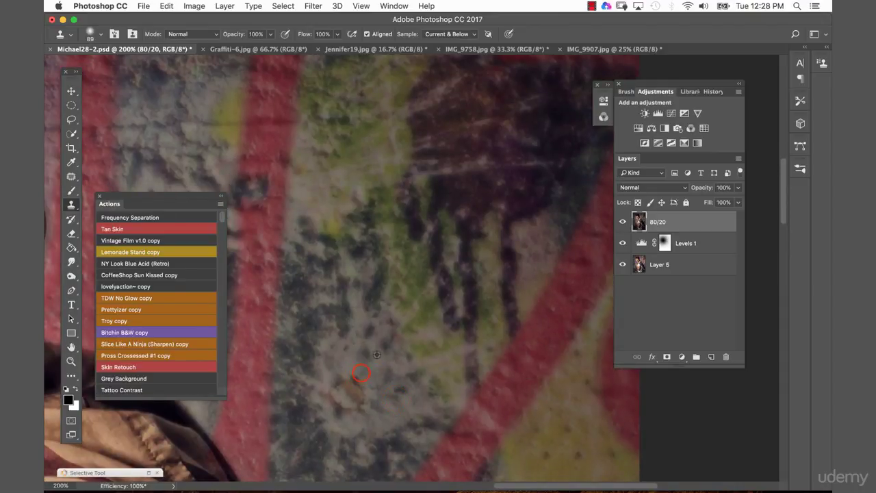
{"action": "left_click", "coordinate": [351, 392]}
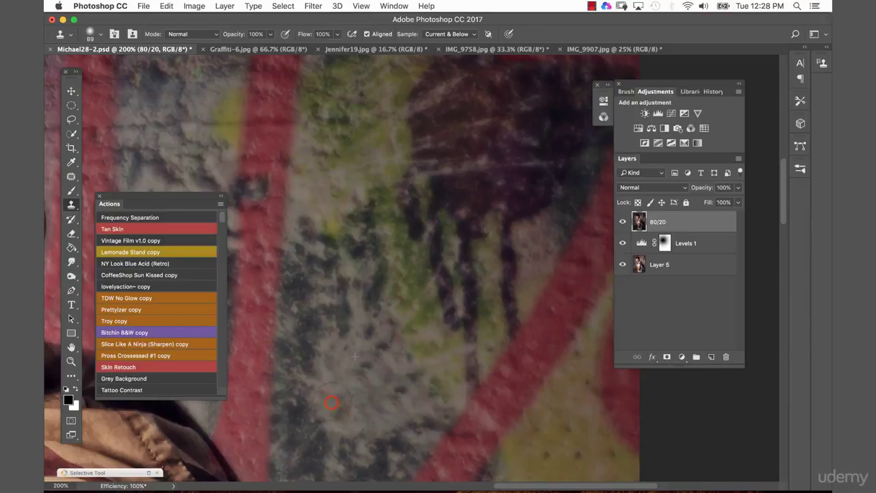
- Pan and zoom across the wall toward the fabric and face
{"action": "left_click_drag", "start_coordinate": [381, 312], "coordinate": [380, 416]}
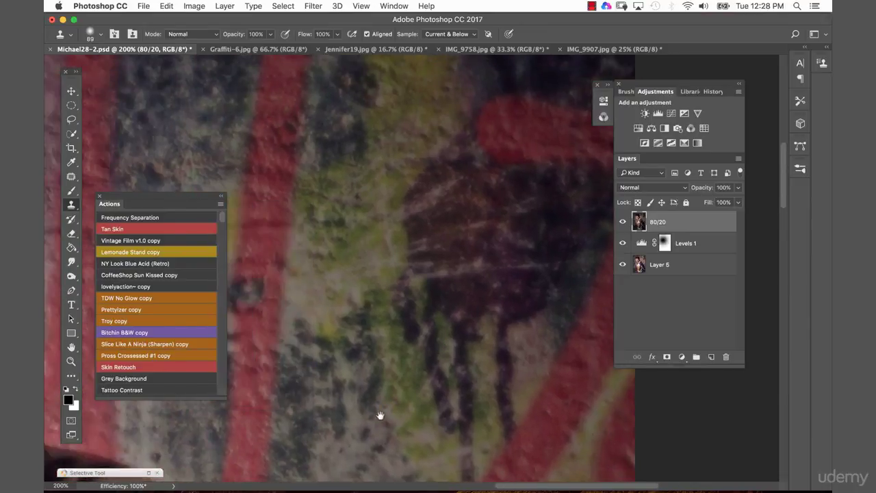
{"action": "scroll", "coordinate": [499, 213], "scroll_direction": "up", "scroll_amount": 5}
{"action": "mouse_move", "coordinate": [477, 299]}
{"action": "left_mouse_down"}
{"action": "mouse_move", "coordinate": [470, 418]}
{"action": "mouse_move", "coordinate": [450, 254]}
{"action": "mouse_move", "coordinate": [500, 109]}
{"action": "left_mouse_up"}
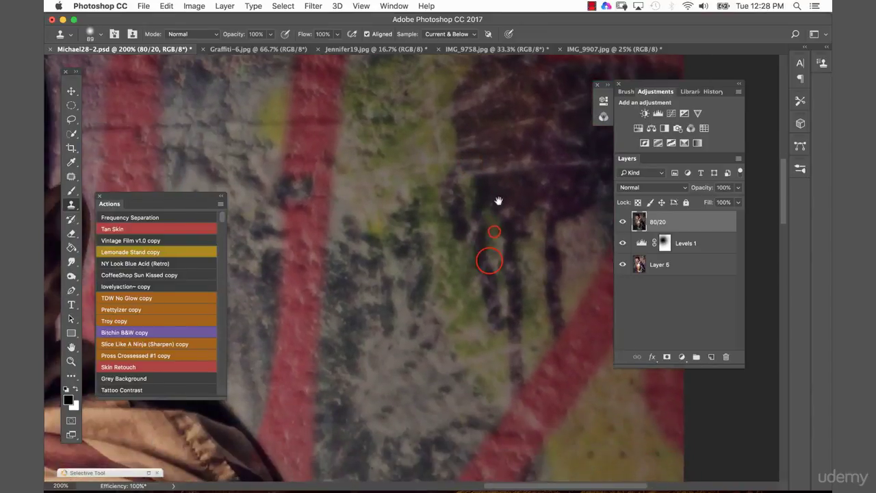
{"action": "mouse_move", "coordinate": [499, 201]}
{"action": "left_mouse_down"}
{"action": "mouse_move", "coordinate": [490, 129]}
{"action": "mouse_move", "coordinate": [407, 254]}
{"action": "left_mouse_up"}
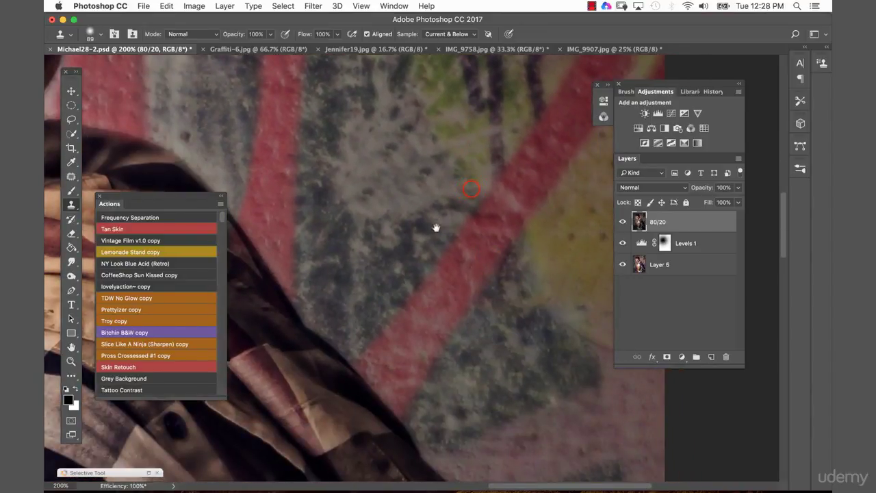
{"action": "left_click_drag", "start_coordinate": [439, 222], "coordinate": [452, 303]}
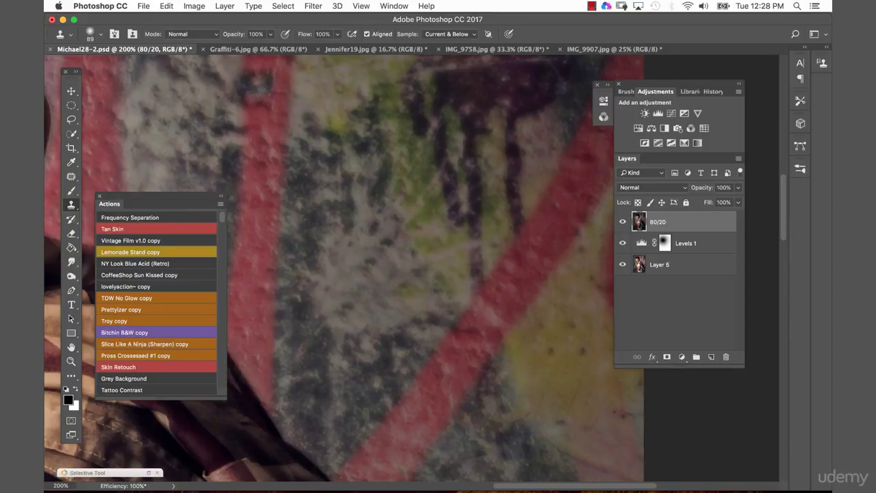
- Dodge a dark wall patch beside the shoulder with a smaller Midtones brush at 20% exposure
{"action": "key", "text": "o"}
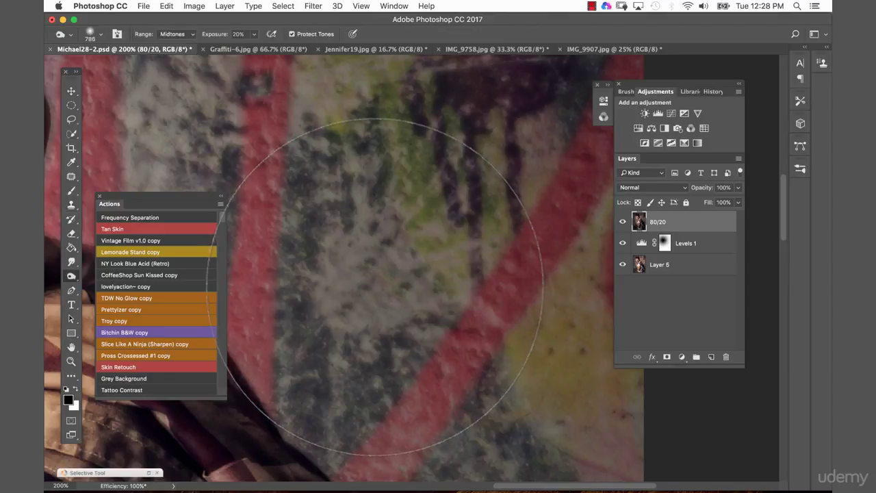
{"action": "left_click_drag", "start_coordinate": [389, 290], "coordinate": [148, 287]}
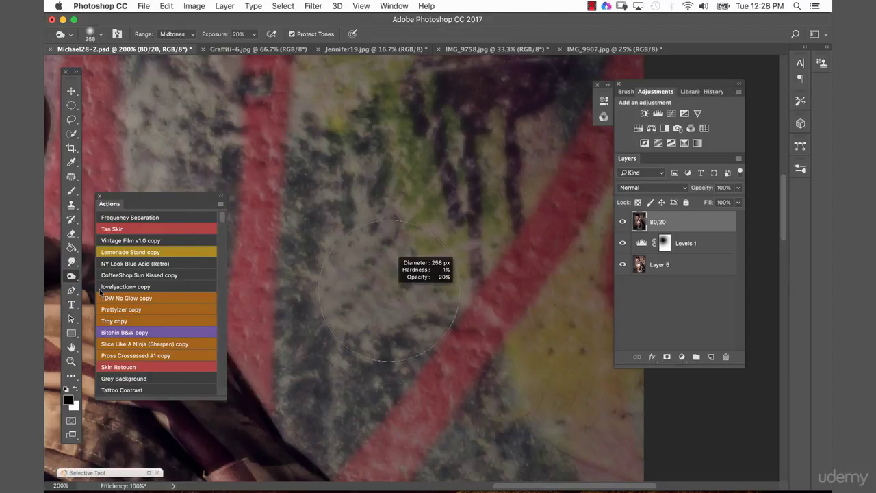
{"action": "left_click_drag", "start_coordinate": [389, 290], "coordinate": [398, 289]}
{"action": "left_click", "coordinate": [385, 269]}
{"action": "left_click", "coordinate": [385, 269]}
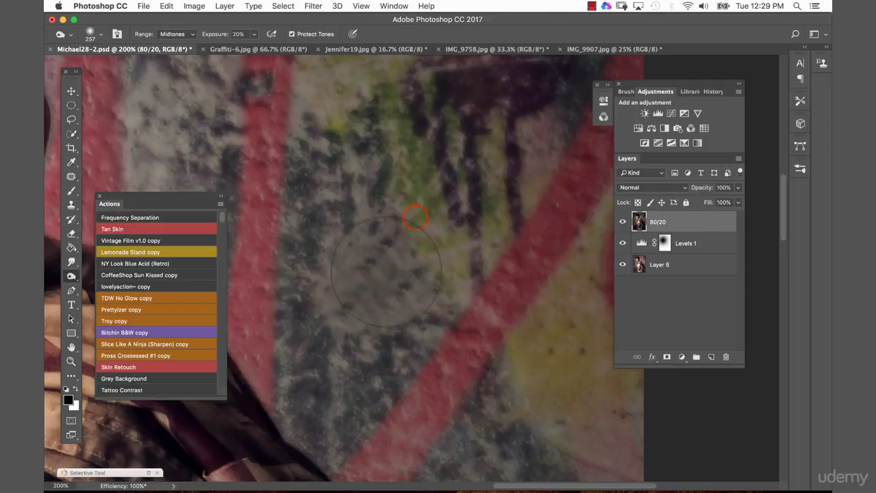
- Pan and zoom until the dark wall spot left of the face is up close
{"action": "left_click_drag", "start_coordinate": [440, 225], "coordinate": [573, 326]}
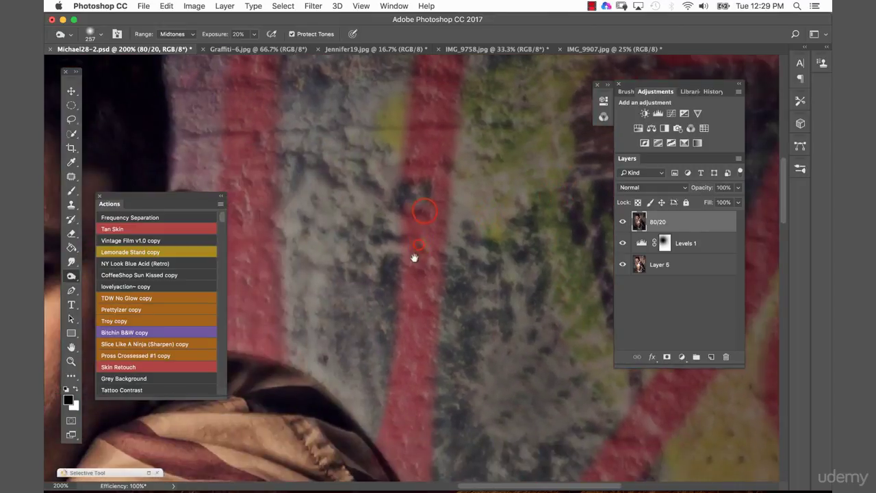
{"action": "mouse_move", "coordinate": [416, 254]}
{"action": "left_mouse_down"}
{"action": "mouse_move", "coordinate": [508, 269]}
{"action": "mouse_move", "coordinate": [469, 399]}
{"action": "left_mouse_up"}
{"action": "mouse_move", "coordinate": [561, 356]}
{"action": "left_mouse_down"}
{"action": "mouse_move", "coordinate": [408, 426]}
{"action": "mouse_move", "coordinate": [414, 376]}
{"action": "mouse_move", "coordinate": [429, 350]}
{"action": "left_mouse_up"}
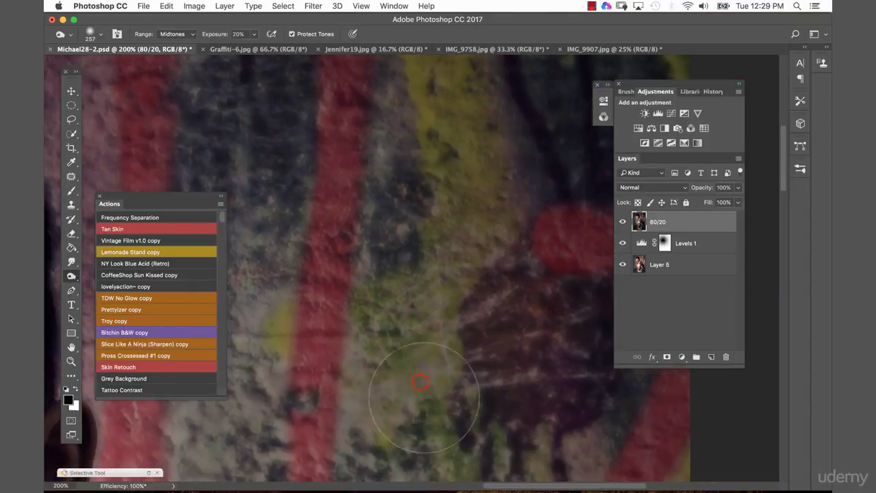
{"action": "left_click", "coordinate": [445, 344], "text": "alt"}
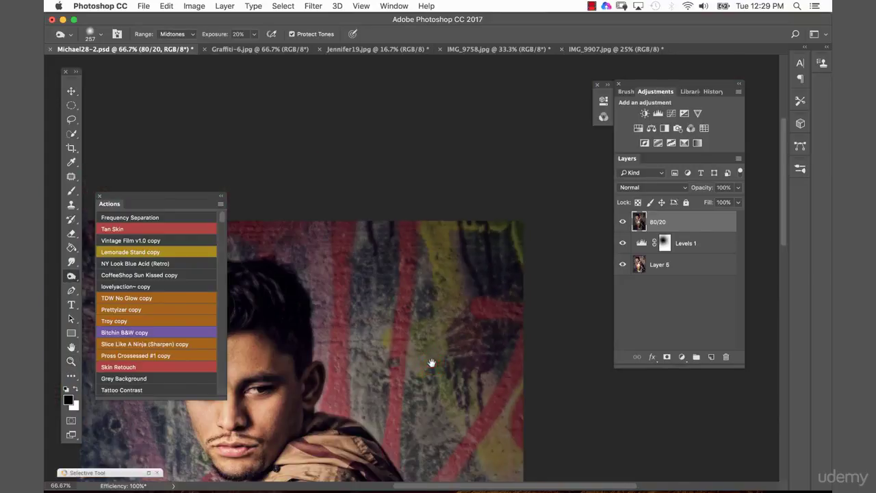
{"action": "left_click_drag", "start_coordinate": [431, 363], "coordinate": [501, 244]}
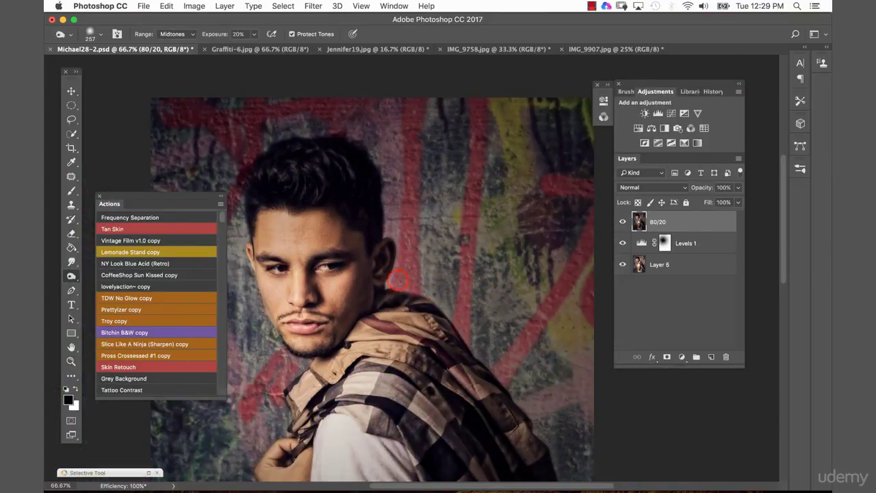
{"action": "left_click", "coordinate": [395, 234]}
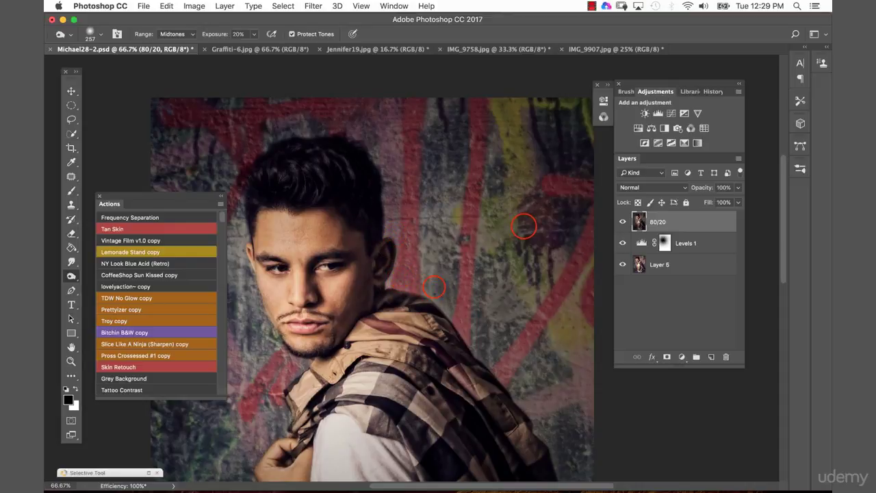
{"action": "mouse_move", "coordinate": [483, 233]}
{"action": "left_mouse_down"}
{"action": "mouse_move", "coordinate": [599, 256]}
{"action": "mouse_move", "coordinate": [316, 278]}
{"action": "left_mouse_up"}
{"action": "scroll", "coordinate": [301, 275], "scroll_direction": "up", "scroll_amount": 1}
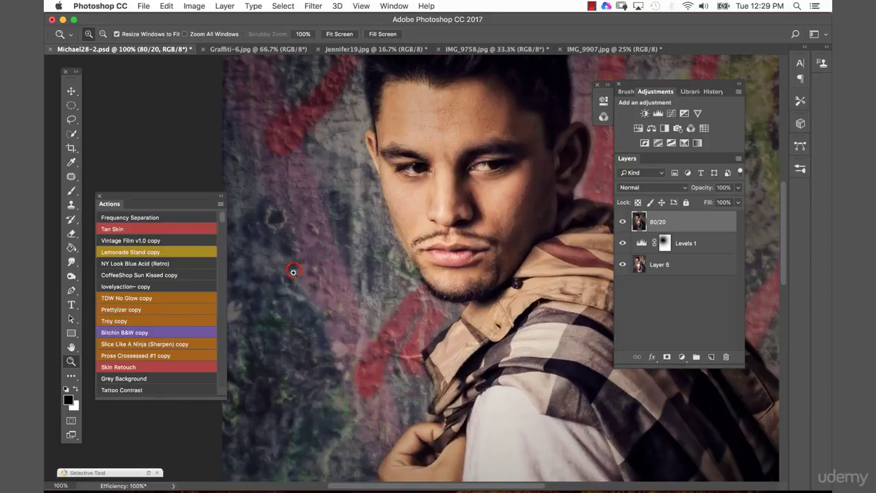
{"action": "scroll", "coordinate": [293, 271], "scroll_direction": "up", "scroll_amount": 1}
{"action": "left_click_drag", "start_coordinate": [268, 267], "coordinate": [388, 383]}
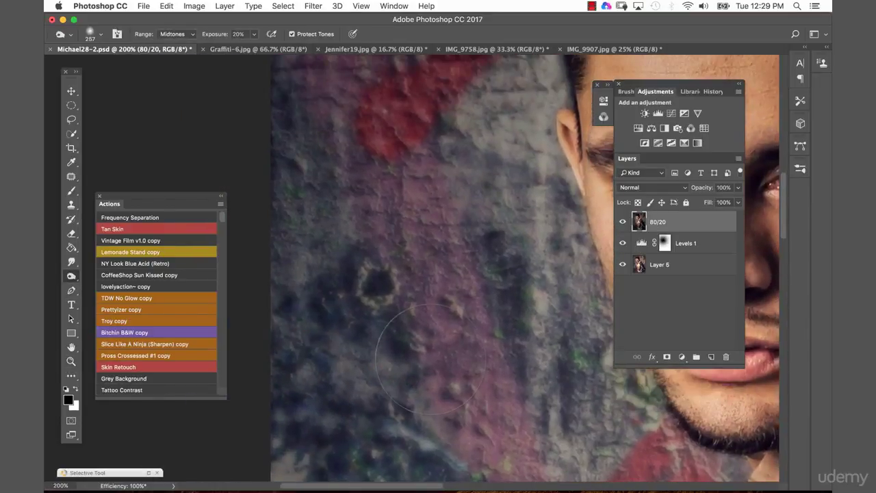
- Patch the dark spots beside the face with clean pink wall texture
{"action": "key", "text": "j"}
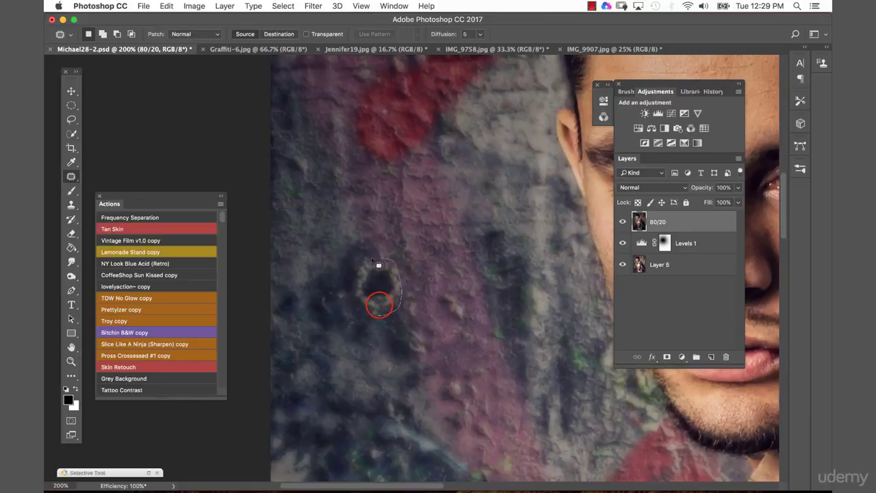
{"action": "left_click_drag", "start_coordinate": [380, 316], "coordinate": [387, 339]}
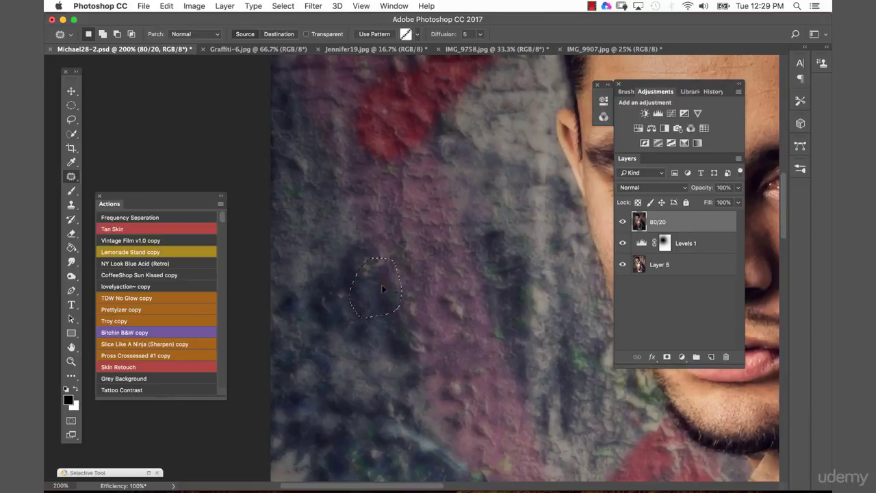
{"action": "left_click_drag", "start_coordinate": [381, 284], "coordinate": [472, 294]}
{"action": "key", "text": "ctrl+d"}
{"action": "left_click", "coordinate": [465, 321]}
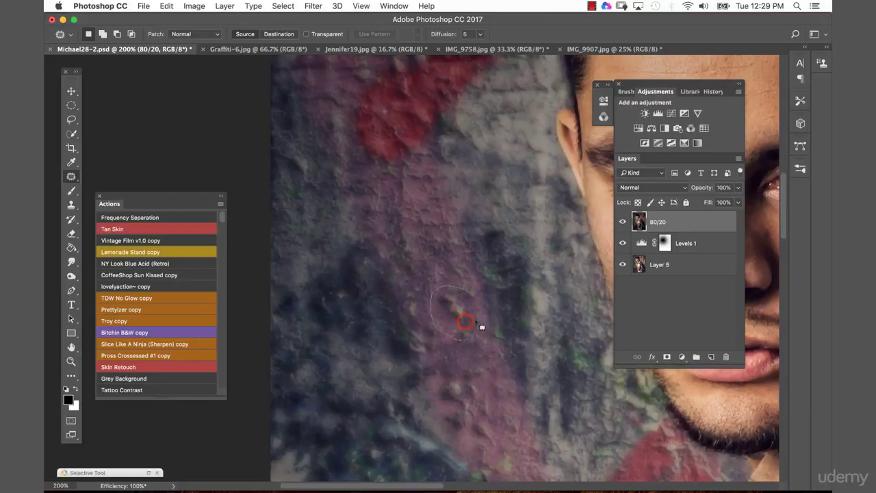
{"action": "scroll", "coordinate": [452, 260], "scroll_direction": "down", "scroll_amount": 5}
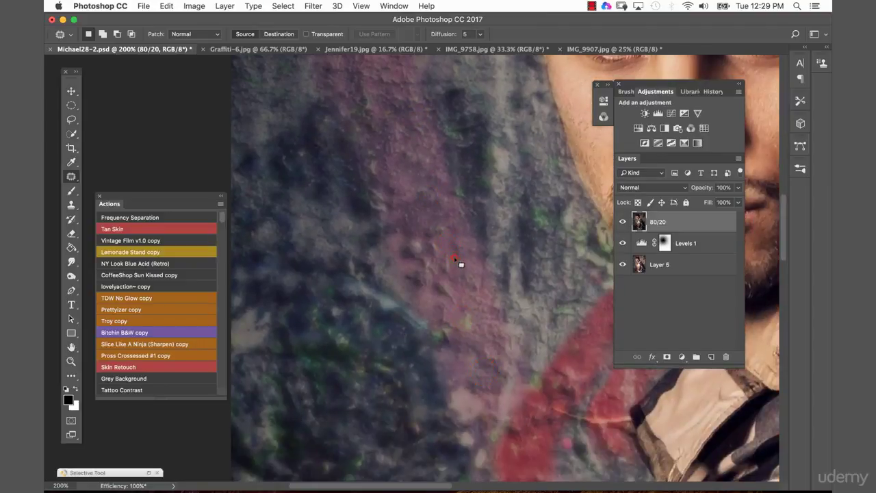
{"action": "left_click_drag", "start_coordinate": [451, 282], "coordinate": [446, 250]}
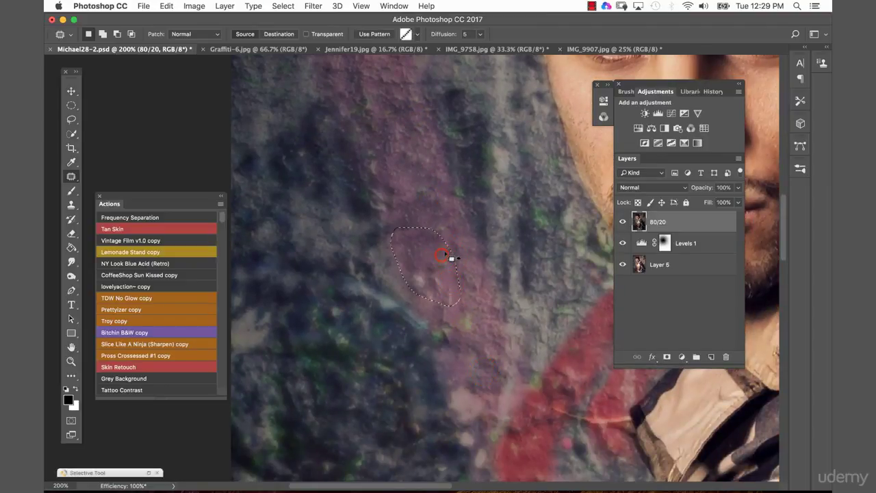
{"action": "key", "text": "ctrl+d"}
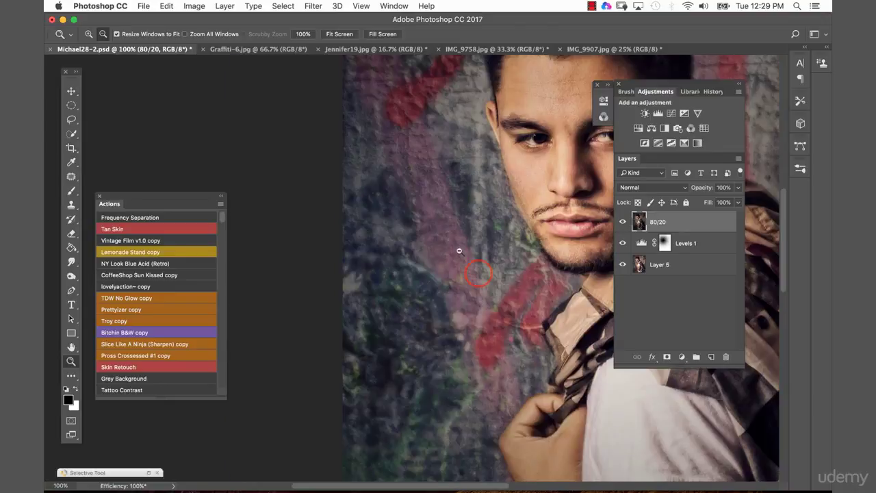
- Move the view down and zoom in on the dark wall below the arm
{"action": "left_click", "coordinate": [471, 282], "text": "alt"}
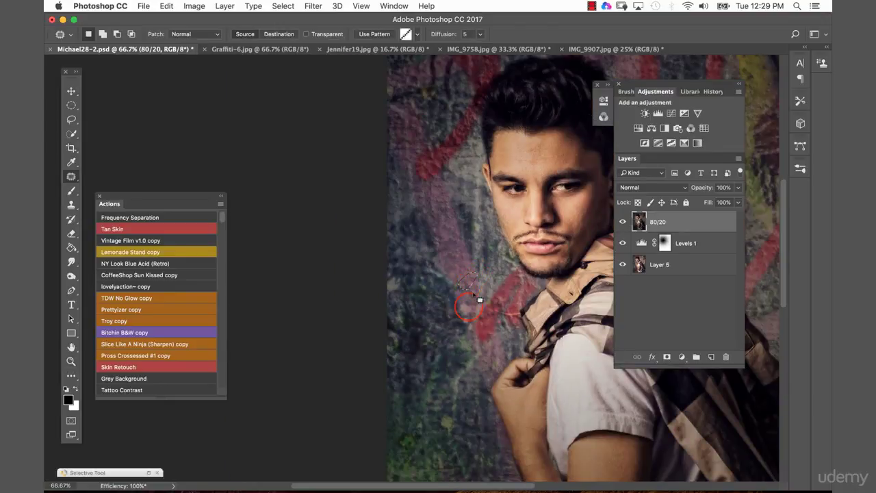
{"action": "left_click_drag", "start_coordinate": [467, 306], "coordinate": [412, 264]}
{"action": "mouse_move", "coordinate": [341, 234]}
{"action": "left_mouse_down"}
{"action": "mouse_move", "coordinate": [331, 255]}
{"action": "mouse_move", "coordinate": [352, 274]}
{"action": "left_mouse_up"}
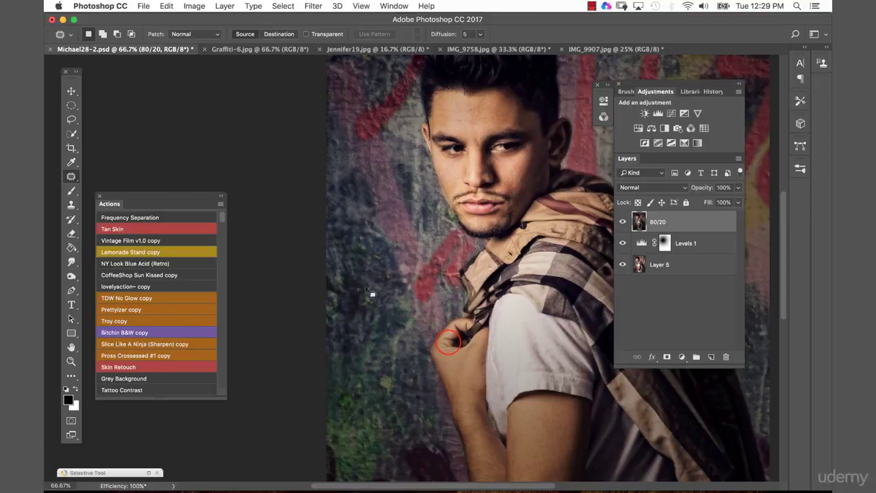
{"action": "left_click_drag", "start_coordinate": [448, 342], "coordinate": [388, 252]}
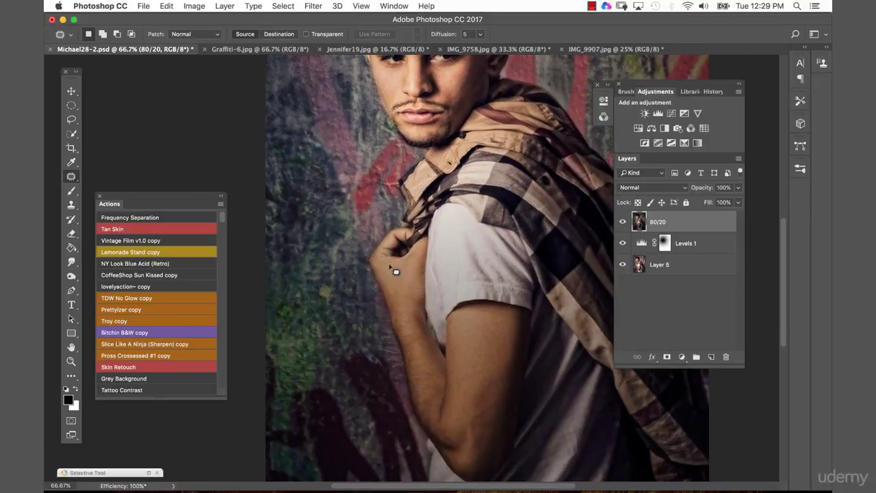
{"action": "left_click_drag", "start_coordinate": [548, 377], "coordinate": [528, 273]}
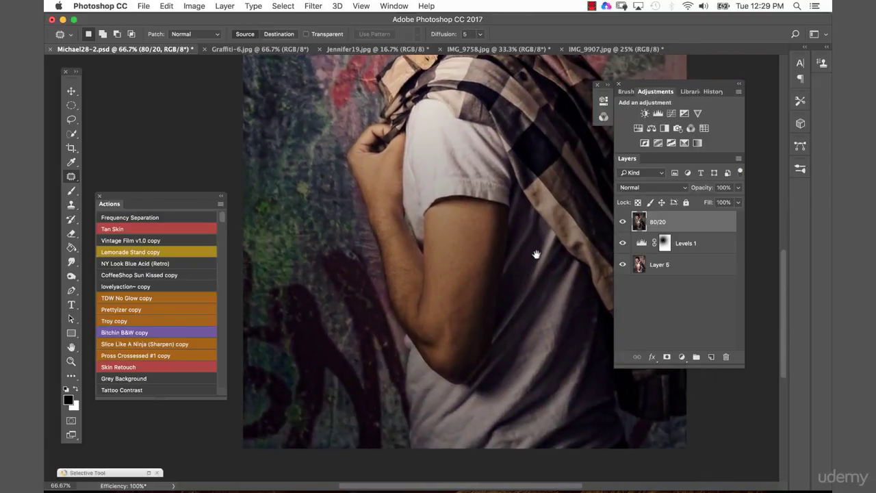
{"action": "key", "text": "z"}
{"action": "left_click", "coordinate": [338, 359]}
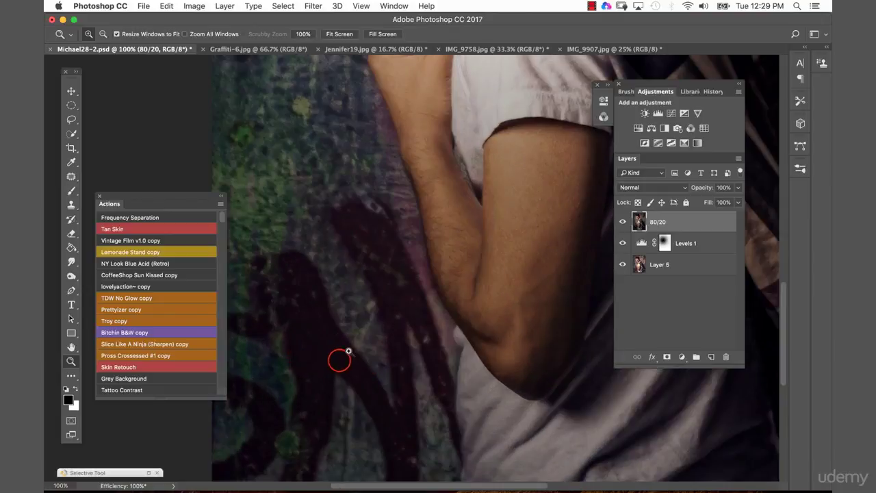
- Patch out the small dark spots on the lower wall
{"action": "key", "text": "j"}
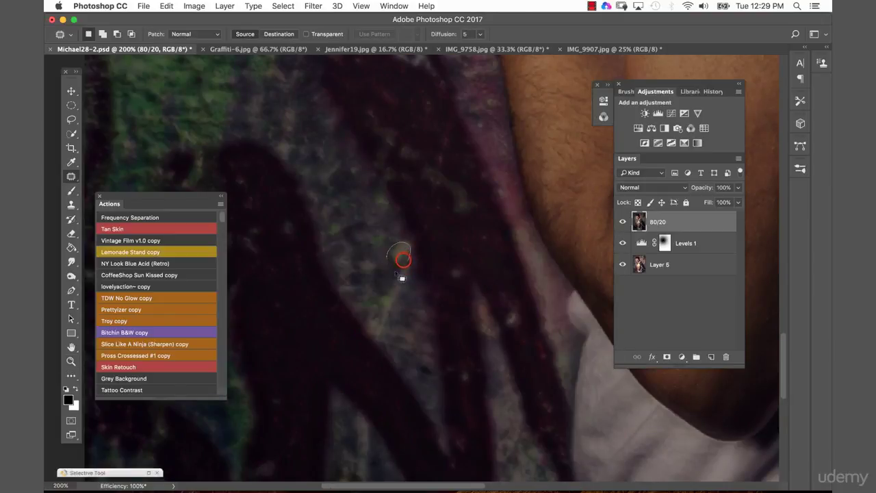
{"action": "left_click_drag", "start_coordinate": [438, 372], "coordinate": [426, 362]}
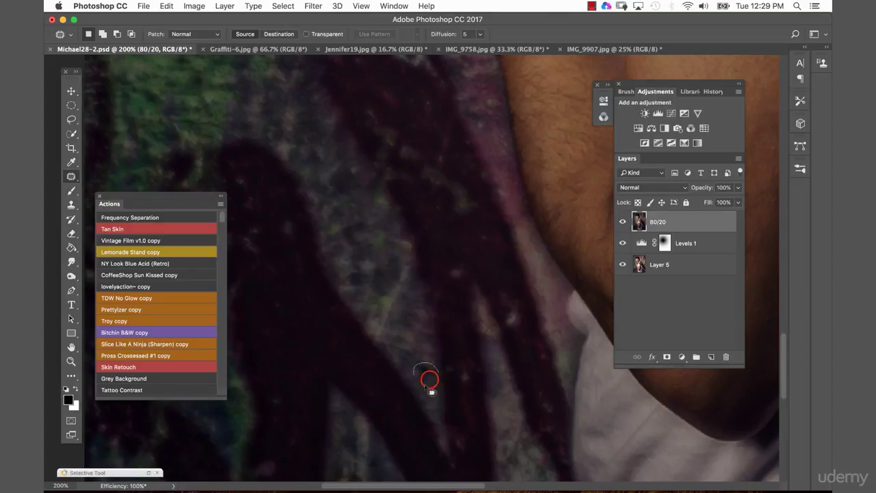
{"action": "key", "text": "super+d"}
{"action": "key", "text": "super+minus"}
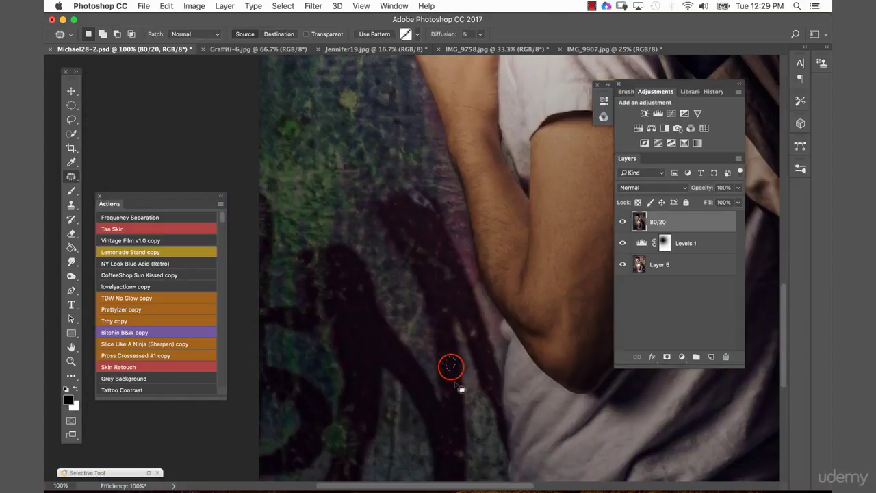
{"action": "left_click_drag", "start_coordinate": [477, 331], "coordinate": [472, 330]}
{"action": "left_click_drag", "start_coordinate": [464, 296], "coordinate": [460, 302]}
{"action": "key", "text": "ctrl+d"}
{"action": "key", "text": "z"}
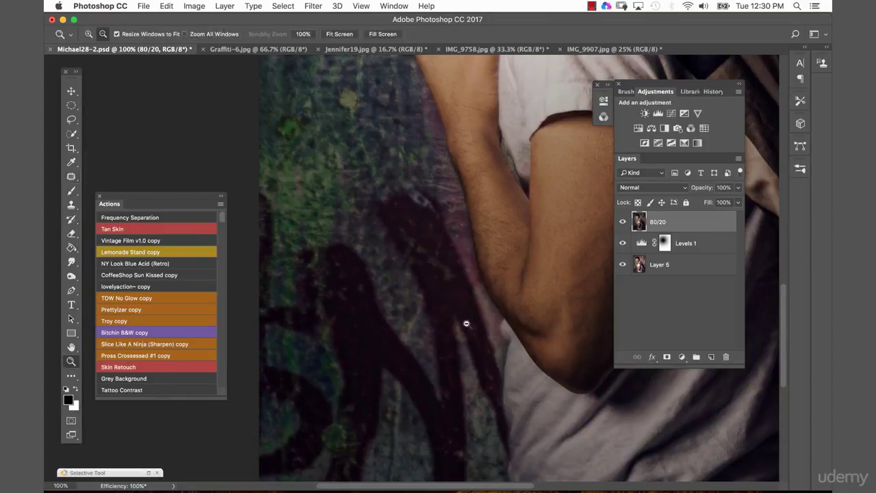
{"action": "left_click", "coordinate": [461, 365], "text": "alt"}
{"action": "key", "text": "j"}
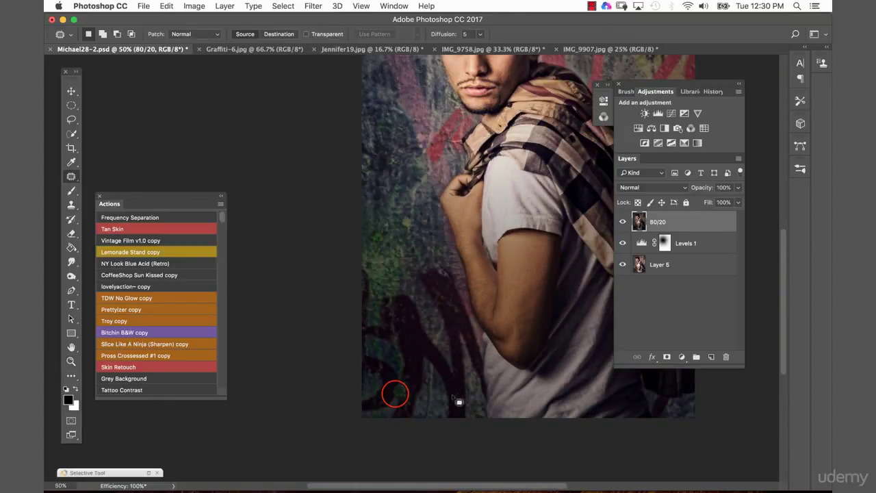
- Zoom in and patch the dark spot near the graffiti stroke
{"action": "key", "text": "z"}
{"action": "left_click", "coordinate": [407, 405]}
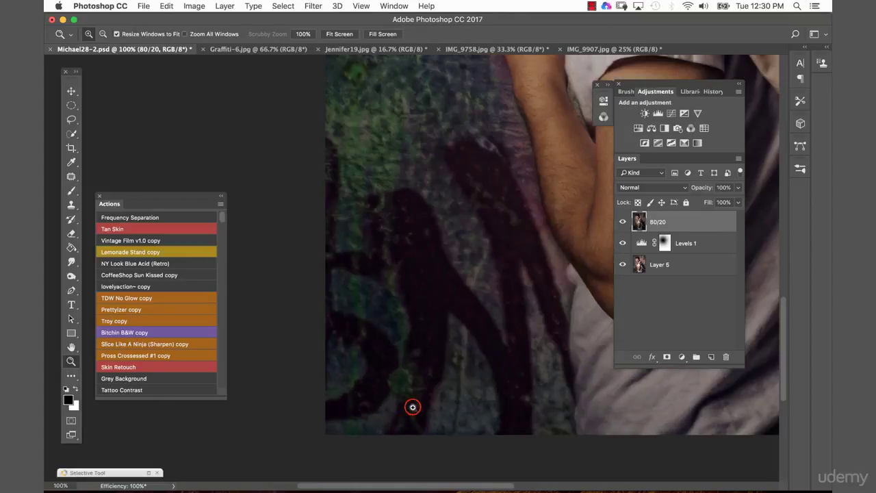
{"action": "left_click", "coordinate": [414, 392]}
{"action": "key", "text": "j"}
{"action": "mouse_move", "coordinate": [423, 346]}
{"action": "left_mouse_down"}
{"action": "mouse_move", "coordinate": [413, 403]}
{"action": "mouse_move", "coordinate": [405, 383]}
{"action": "left_mouse_up"}
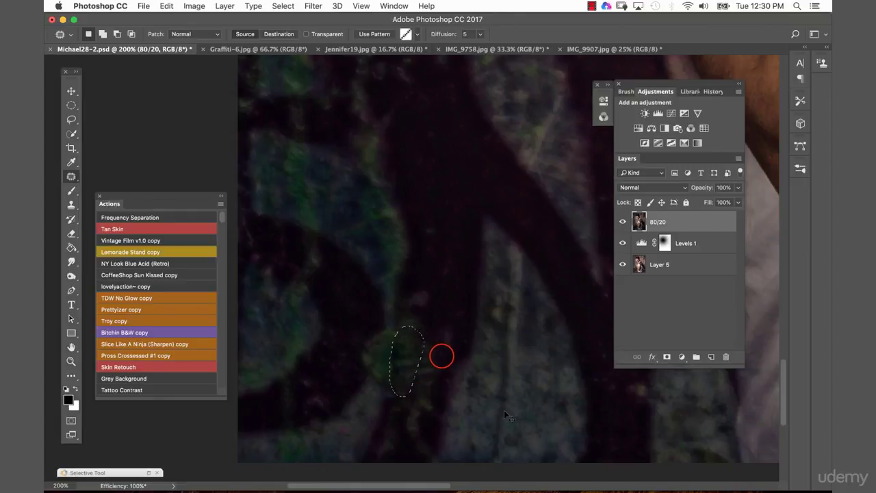
{"action": "left_click", "coordinate": [441, 356]}
{"action": "left_click_drag", "start_coordinate": [442, 356], "coordinate": [404, 348]}
{"action": "left_click", "coordinate": [409, 328]}
- Zoom back out to view the whole portrait
{"action": "key", "text": "z"}
{"action": "left_click", "coordinate": [431, 348], "text": "alt"}
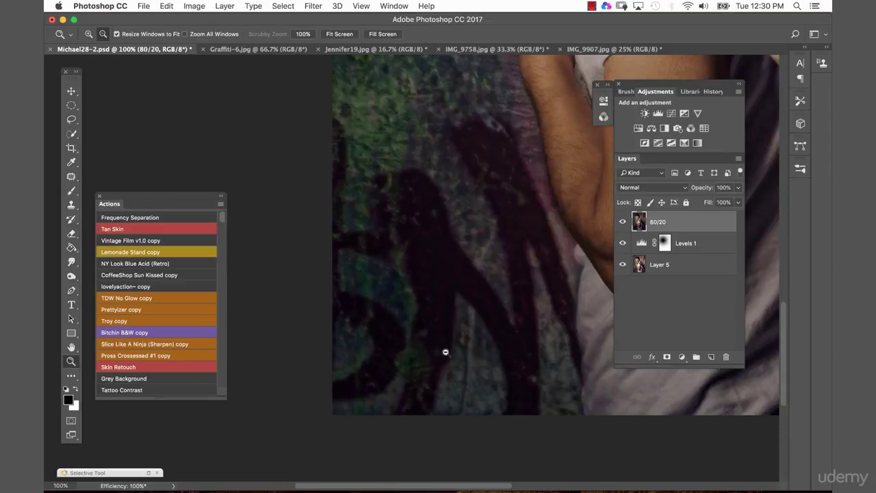
{"action": "left_click", "coordinate": [457, 354], "text": "alt"}
{"action": "left_click", "coordinate": [465, 350], "text": "alt"}
{"action": "key", "text": "j"}
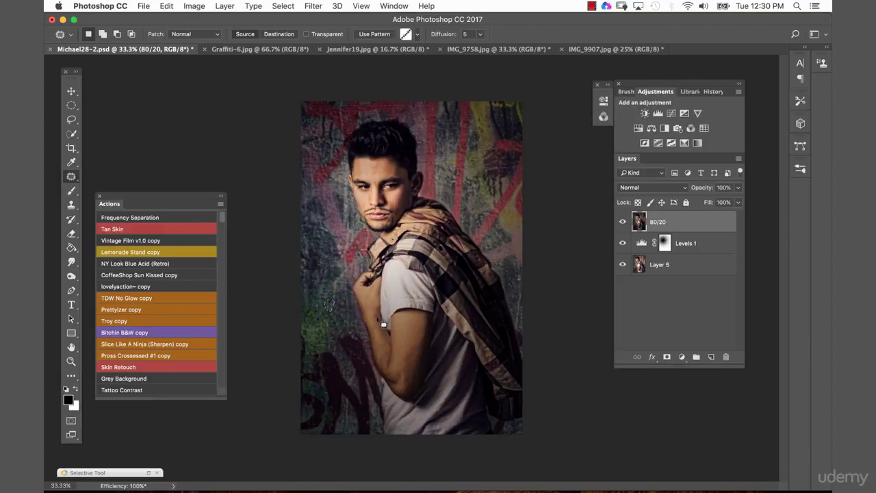
- In the Camera Raw Filter, cool the temperature, lower exposure slightly and raise contrast
{"action": "key", "text": "super+d"}
{"action": "key", "text": "super+shift+a"}
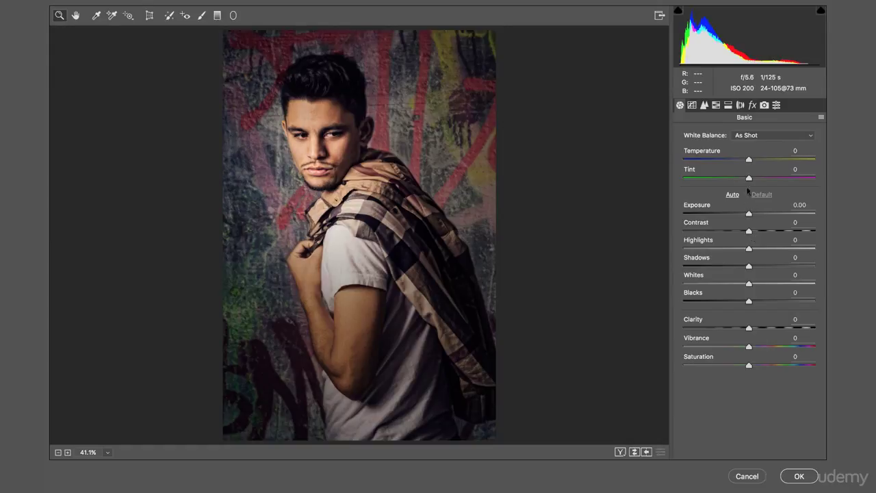
{"action": "left_click_drag", "start_coordinate": [748, 160], "coordinate": [741, 162]}
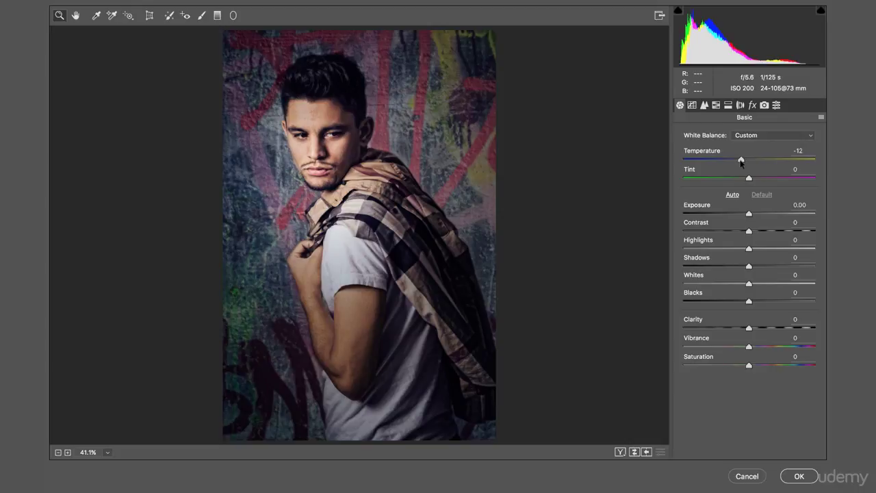
{"action": "left_click", "coordinate": [741, 162]}
{"action": "left_click", "coordinate": [749, 213]}
{"action": "left_click_drag", "start_coordinate": [747, 214], "coordinate": [746, 214]}
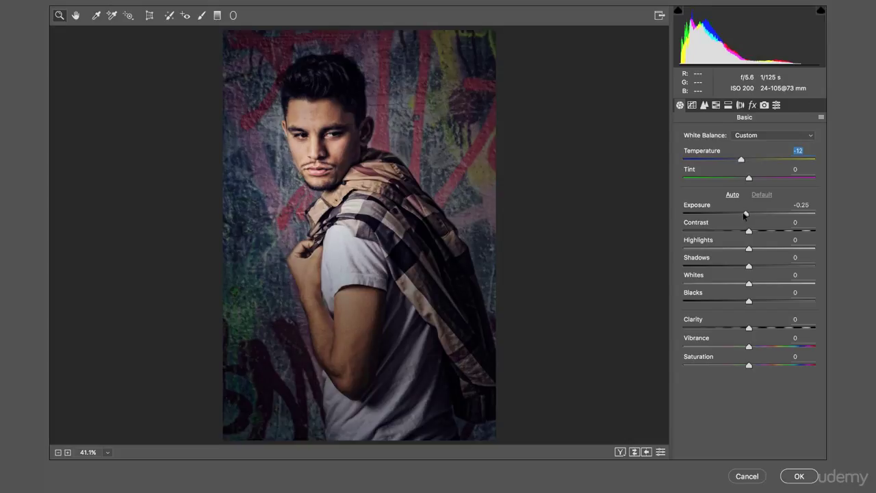
{"action": "left_click", "coordinate": [746, 215]}
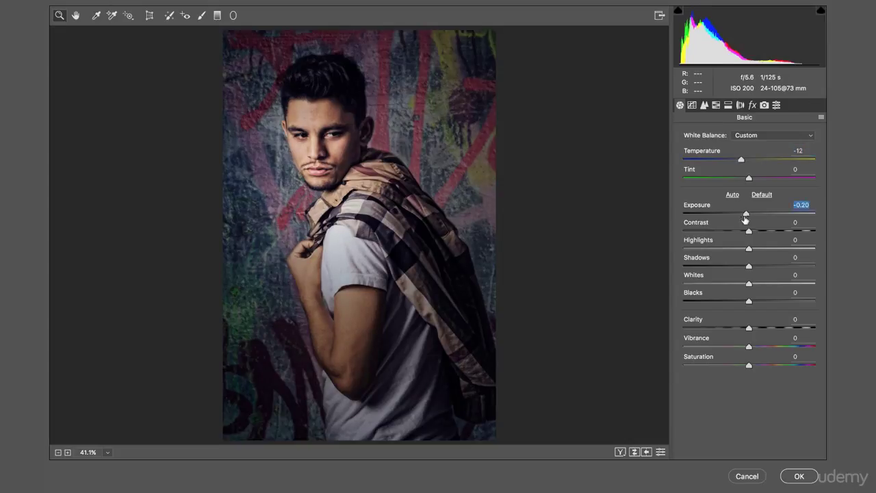
{"action": "left_click_drag", "start_coordinate": [758, 232], "coordinate": [756, 232]}
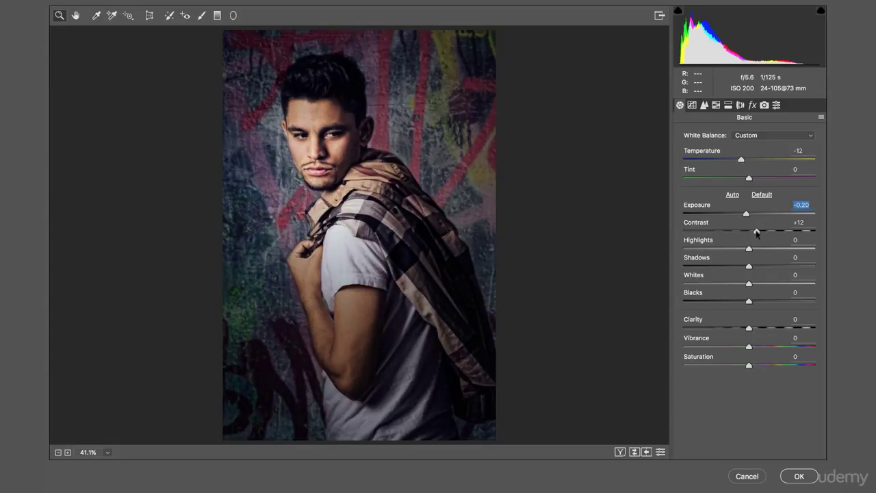
{"action": "left_click", "coordinate": [758, 233]}
- Set Highlights -18, Shadows +41, Whites +29 and Blacks -5, checking clipping
{"action": "mouse_move", "coordinate": [752, 248]}
{"action": "left_mouse_down"}
{"action": "mouse_move", "coordinate": [738, 251]}
{"action": "mouse_move", "coordinate": [771, 266]}
{"action": "left_mouse_up"}
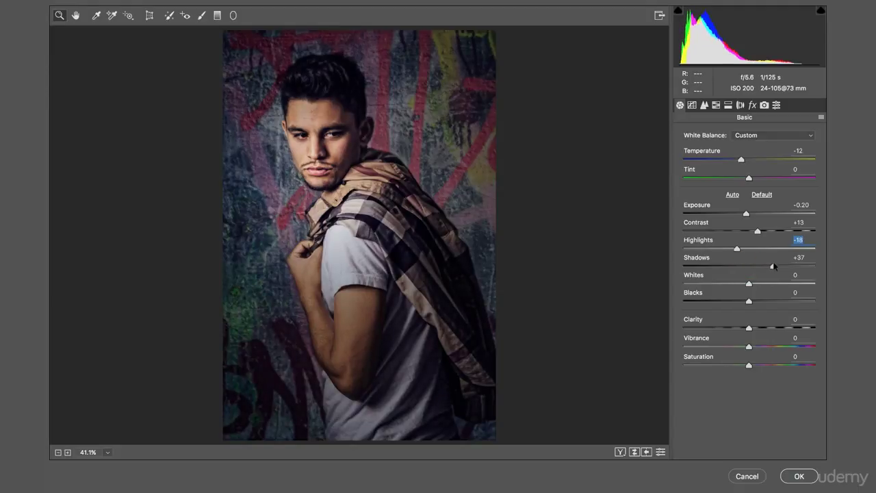
{"action": "left_click_drag", "start_coordinate": [733, 250], "coordinate": [800, 266]}
{"action": "left_click", "coordinate": [733, 247]}
{"action": "left_click_drag", "start_coordinate": [734, 248], "coordinate": [700, 257]}
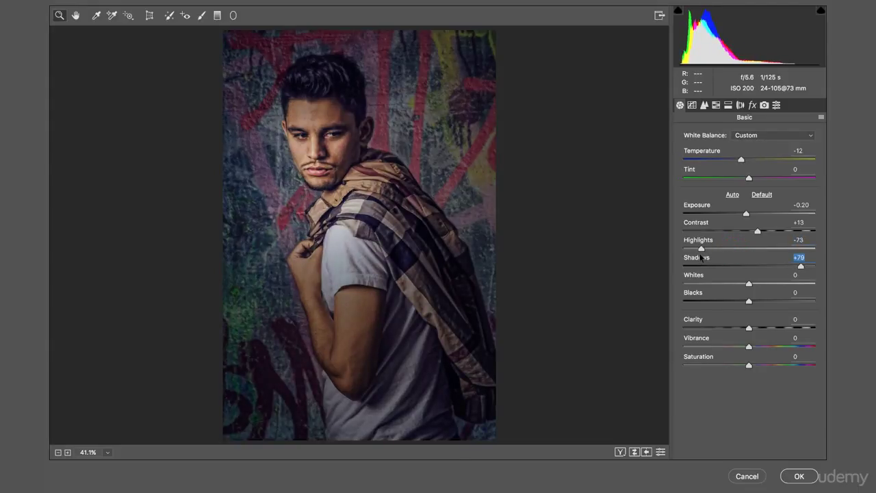
{"action": "left_click_drag", "start_coordinate": [701, 258], "coordinate": [738, 254]}
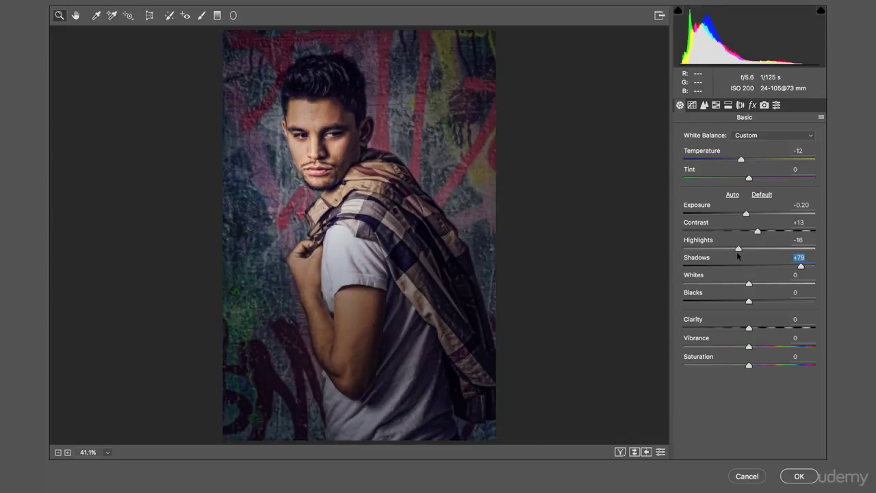
{"action": "key", "text": "shift+Tab"}
{"action": "left_click_drag", "start_coordinate": [781, 269], "coordinate": [775, 270]}
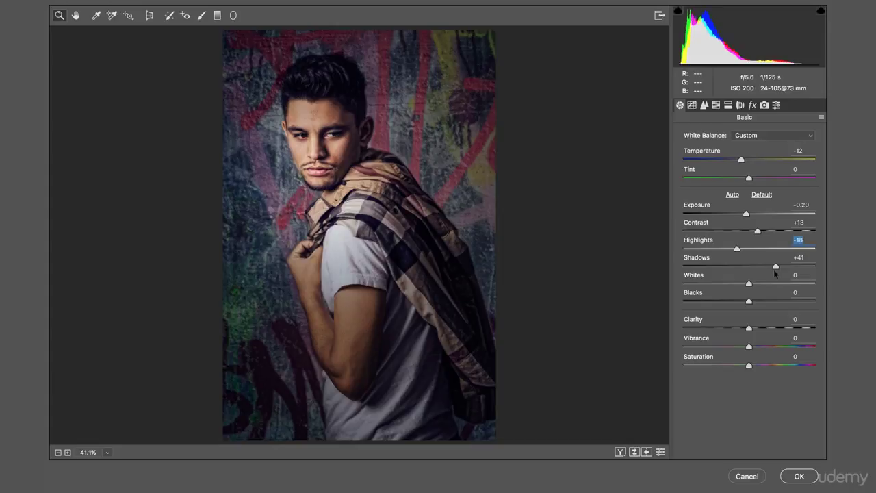
{"action": "key", "text": "Tab"}
{"action": "mouse_move", "coordinate": [750, 286]}
{"action": "left_mouse_down"}
{"action": "mouse_move", "coordinate": [737, 288]}
{"action": "mouse_move", "coordinate": [788, 292]}
{"action": "mouse_move", "coordinate": [769, 286]}
{"action": "left_mouse_up"}
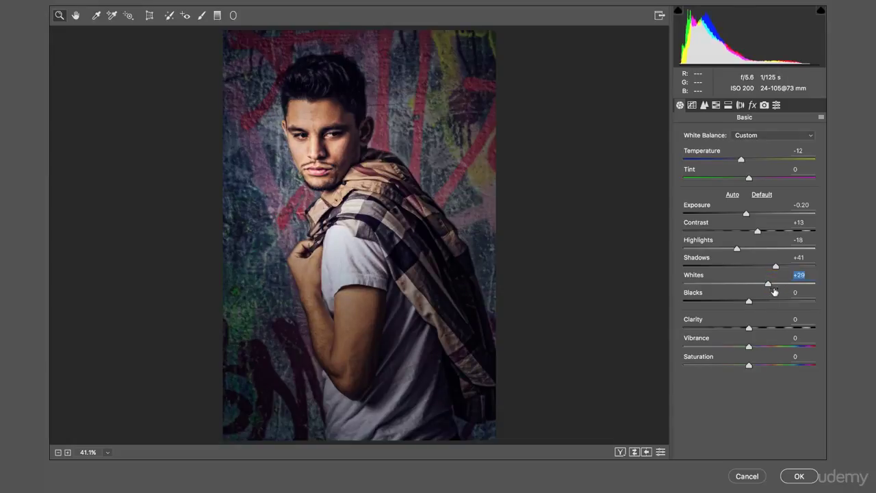
{"action": "mouse_move", "coordinate": [748, 301]}
{"action": "left_mouse_down", "text": "alt"}
{"action": "mouse_move", "coordinate": [735, 303]}
{"action": "mouse_move", "coordinate": [745, 301]}
{"action": "left_mouse_up", "text": "alt"}
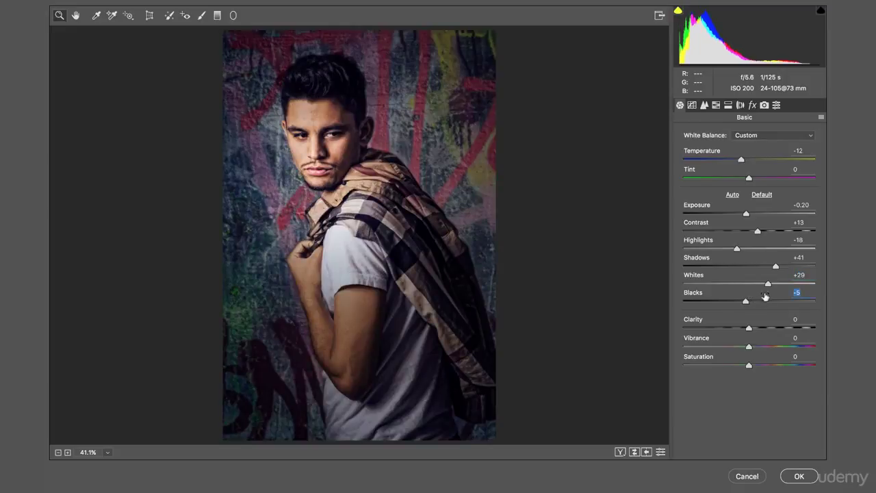
- Compare against defaults, then set Clarity +11 and Vibrance -8
{"action": "left_click", "coordinate": [661, 452]}
{"action": "left_click_drag", "start_coordinate": [764, 329], "coordinate": [761, 333]}
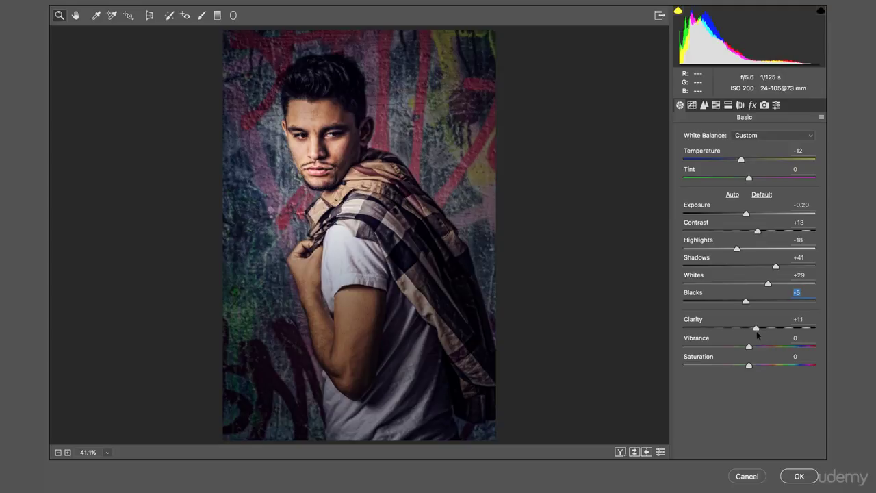
{"action": "left_click", "coordinate": [757, 335]}
{"action": "left_click_drag", "start_coordinate": [748, 346], "coordinate": [740, 348]}
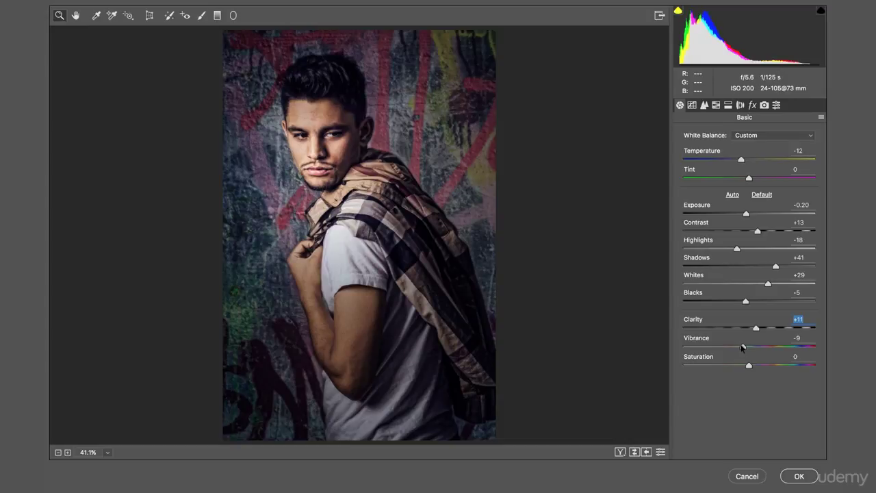
{"action": "left_click", "coordinate": [743, 347]}
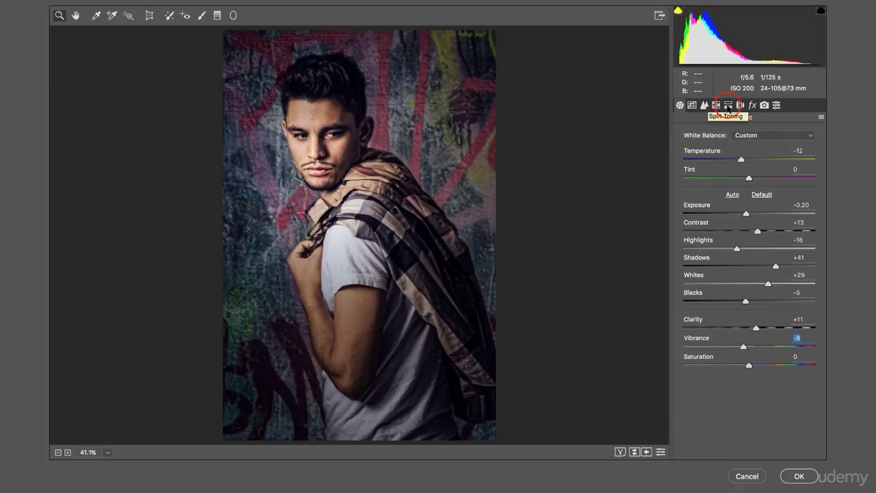
- In Split Toning, set Highlights Hue 30, Saturation 40 and Shadows Hue 207
{"action": "left_click", "coordinate": [728, 104]}
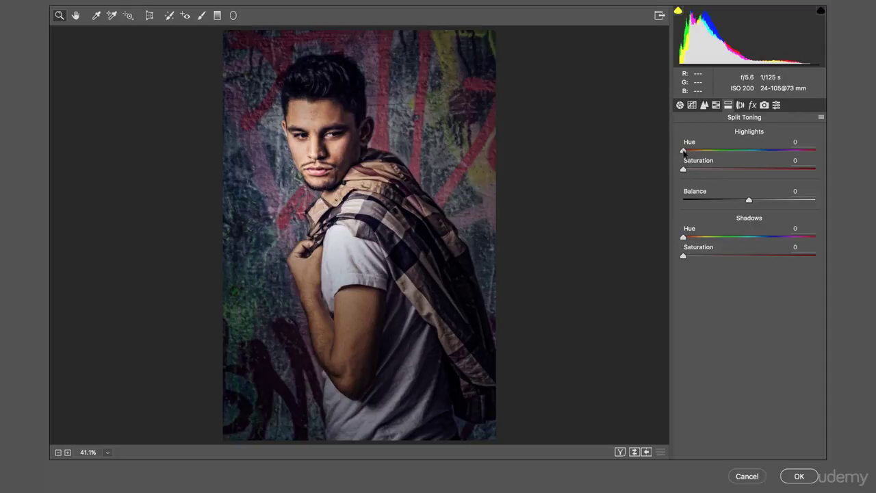
{"action": "left_click_drag", "start_coordinate": [684, 152], "coordinate": [694, 152]}
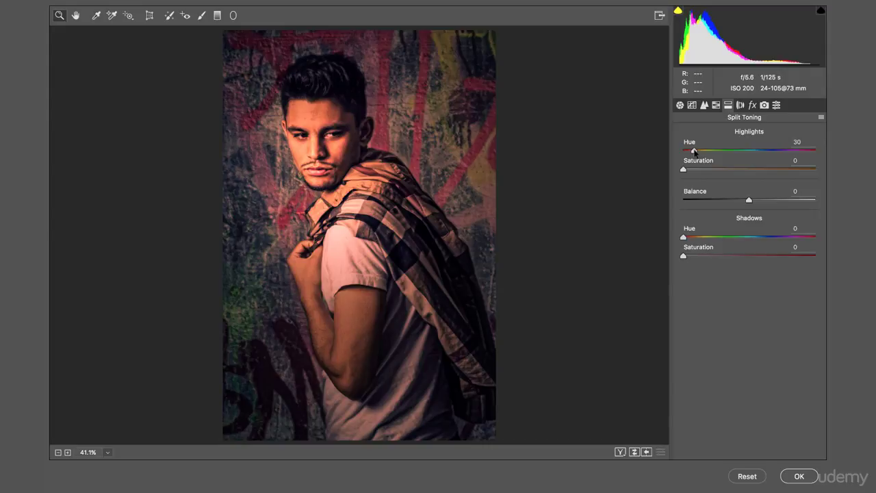
{"action": "mouse_move", "coordinate": [683, 169]}
{"action": "left_mouse_down"}
{"action": "mouse_move", "coordinate": [745, 170]}
{"action": "mouse_move", "coordinate": [737, 175]}
{"action": "left_mouse_up"}
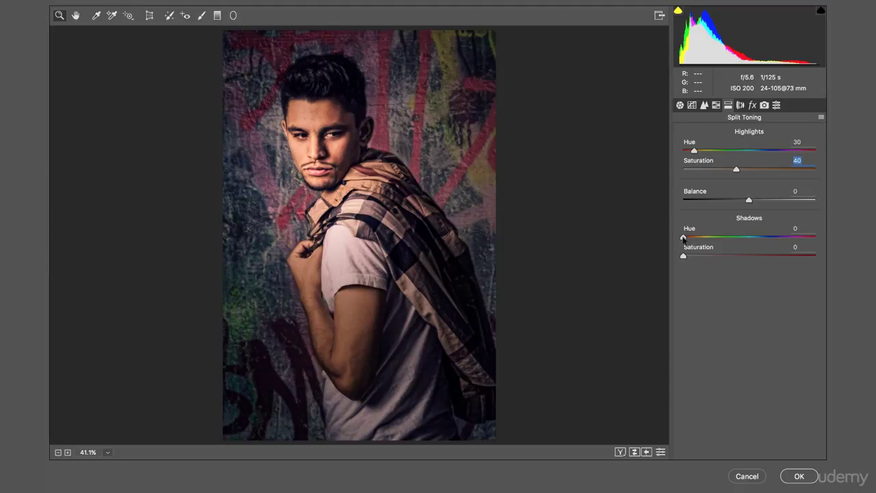
{"action": "left_click_drag", "start_coordinate": [683, 237], "coordinate": [694, 237]}
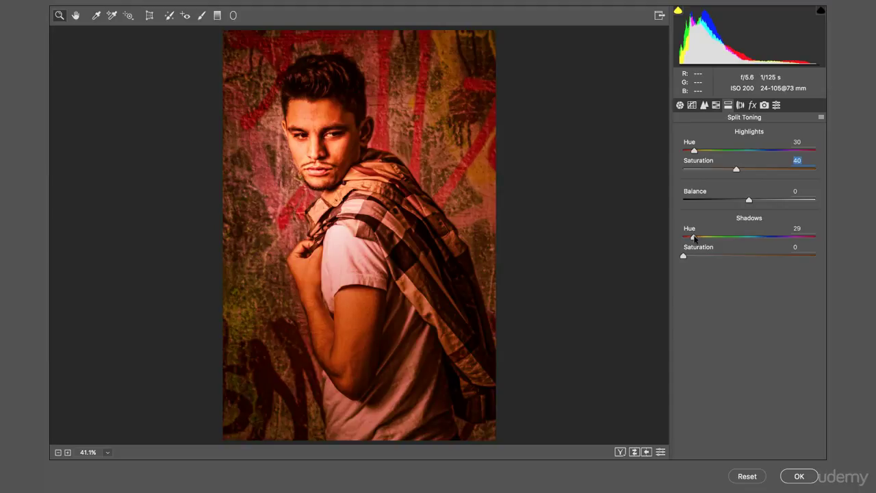
{"action": "mouse_move", "coordinate": [694, 237]}
{"action": "left_mouse_down"}
{"action": "mouse_move", "coordinate": [768, 239]}
{"action": "mouse_move", "coordinate": [758, 239]}
{"action": "left_mouse_up"}
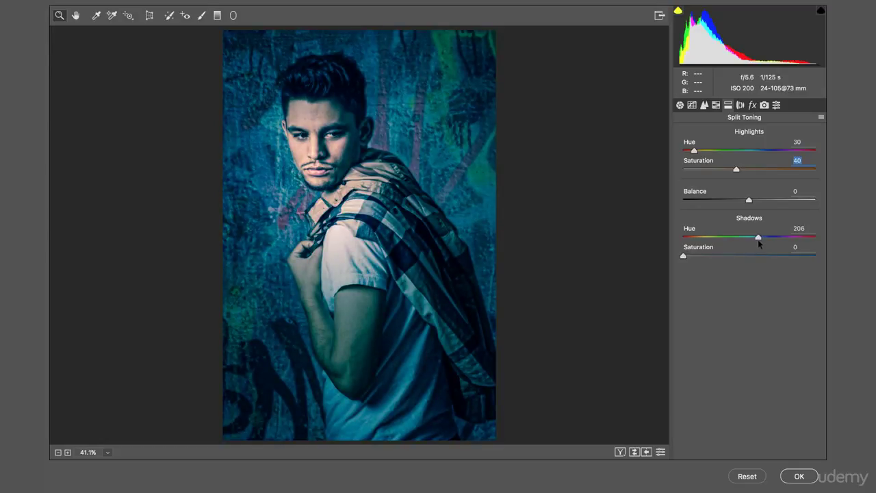
{"action": "mouse_move", "coordinate": [759, 243]}
{"action": "left_mouse_down"}
{"action": "mouse_move", "coordinate": [738, 259]}
{"action": "mouse_move", "coordinate": [745, 257]}
{"action": "left_mouse_up"}
- Set Shadows Saturation 45 and move the Balance to about +43
{"action": "mouse_move", "coordinate": [749, 199]}
{"action": "left_mouse_down"}
{"action": "mouse_move", "coordinate": [701, 204]}
{"action": "mouse_move", "coordinate": [786, 208]}
{"action": "left_mouse_up"}
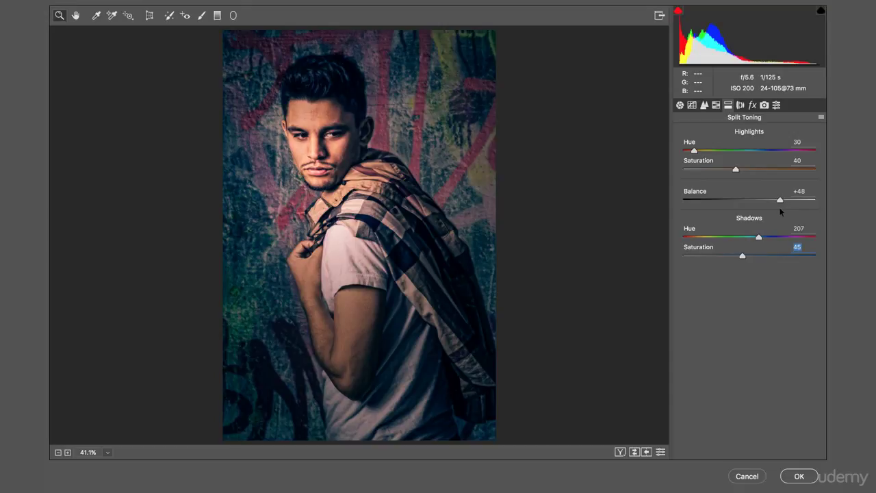
{"action": "left_click_drag", "start_coordinate": [779, 209], "coordinate": [781, 210]}
{"action": "left_click_drag", "start_coordinate": [791, 210], "coordinate": [766, 210]}
{"action": "left_click", "coordinate": [766, 206]}
{"action": "mouse_move", "coordinate": [768, 198]}
{"action": "left_mouse_down"}
{"action": "mouse_move", "coordinate": [793, 204]}
{"action": "mouse_move", "coordinate": [784, 211]}
{"action": "left_mouse_up"}
{"action": "left_click", "coordinate": [784, 208]}
{"action": "left_click_drag", "start_coordinate": [778, 201], "coordinate": [772, 200]}
- Set Effects Grain Amount to about 12 and apply the Camera Raw grade with OK
{"action": "left_click", "coordinate": [751, 104]}
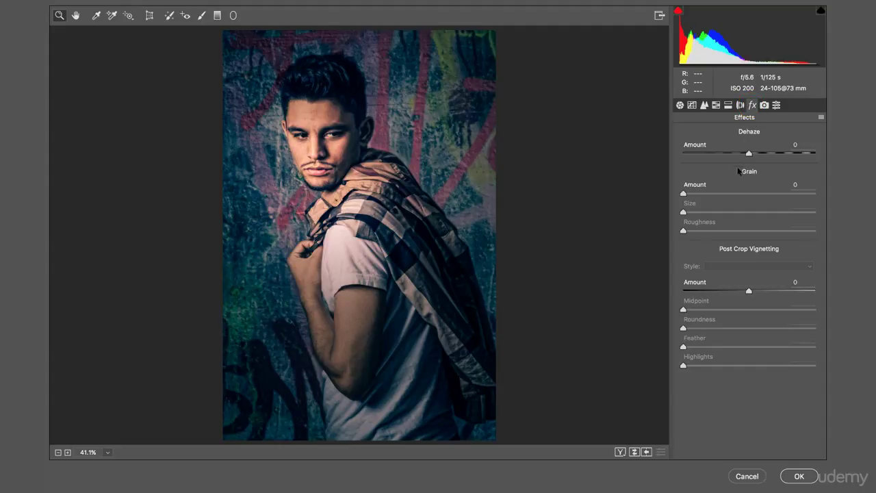
{"action": "left_click_drag", "start_coordinate": [693, 193], "coordinate": [696, 194]}
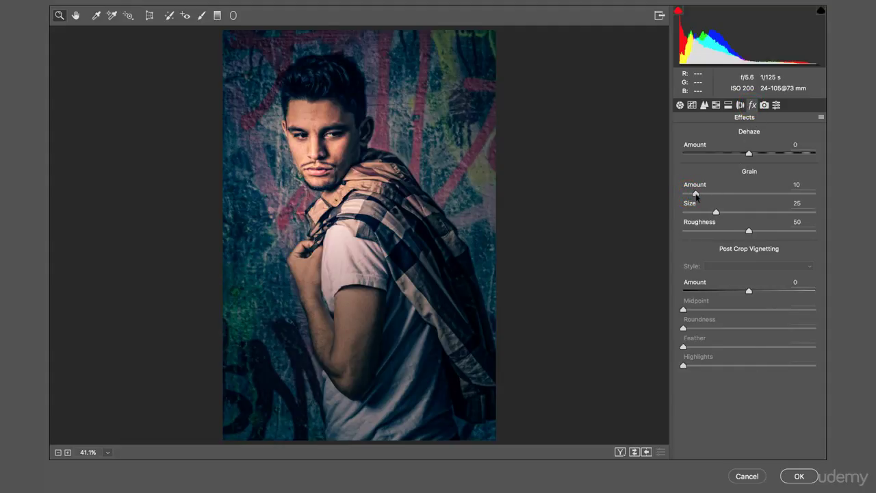
{"action": "left_click_drag", "start_coordinate": [696, 193], "coordinate": [699, 194]}
{"action": "left_click_drag", "start_coordinate": [698, 193], "coordinate": [700, 195]}
{"action": "left_click", "coordinate": [800, 476]}
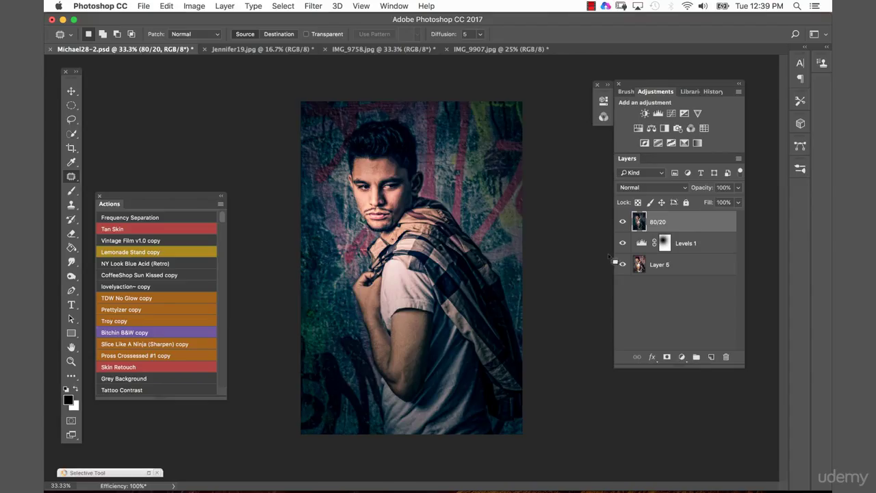
- Toggle the 80/20 layer's visibility to compare before and after, then merge all layers into one
{"action": "left_click", "coordinate": [623, 222]}
{"action": "left_click", "coordinate": [623, 222]}
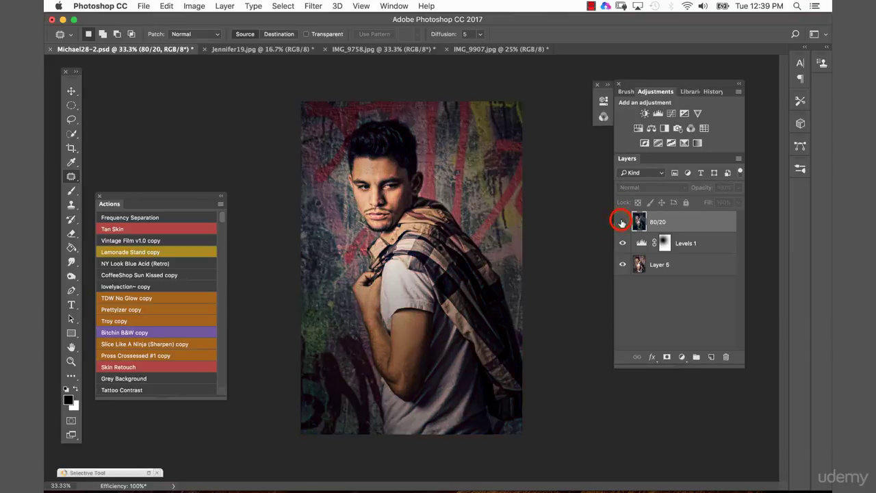
{"action": "left_click", "coordinate": [623, 222]}
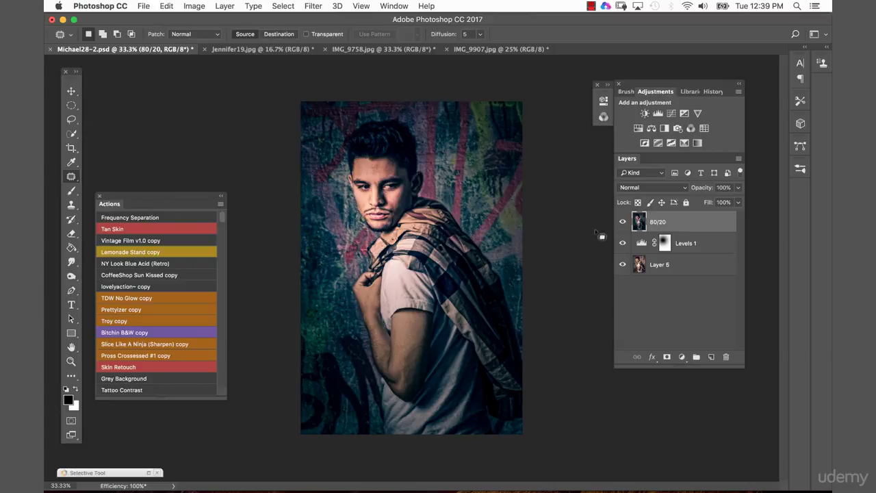
{"action": "left_click", "coordinate": [623, 222]}
{"action": "key", "text": "super+shift+e"}
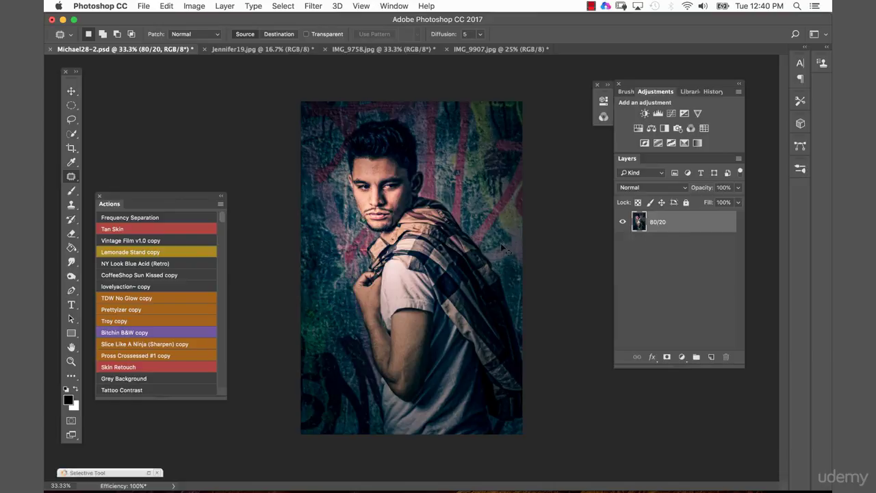
- Save a copy of the portrait as Michael28-2.jpg at maximum JPEG quality 12
{"action": "key", "text": "super+shift+s"}
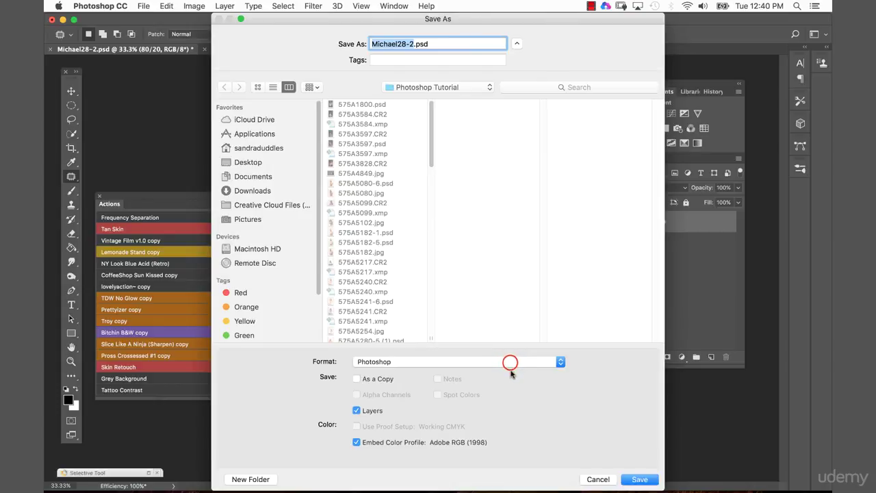
{"action": "left_click", "coordinate": [510, 368]}
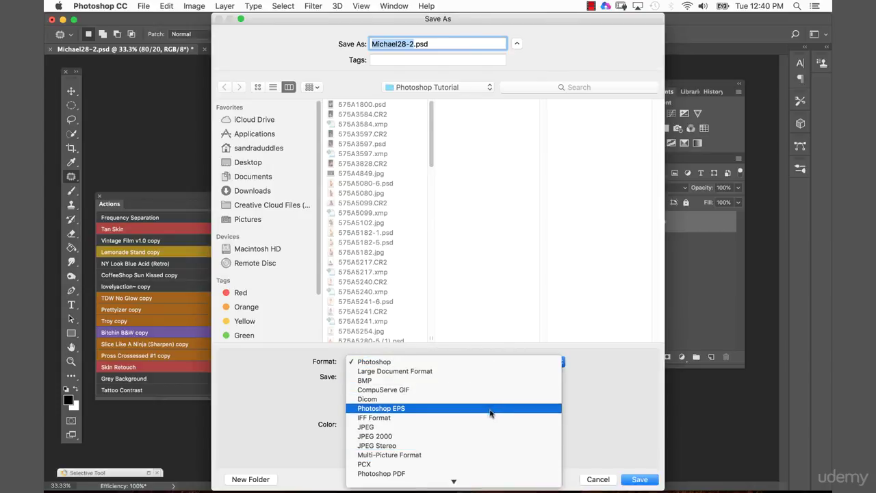
{"action": "left_click", "coordinate": [500, 426]}
{"action": "left_click", "coordinate": [645, 479]}
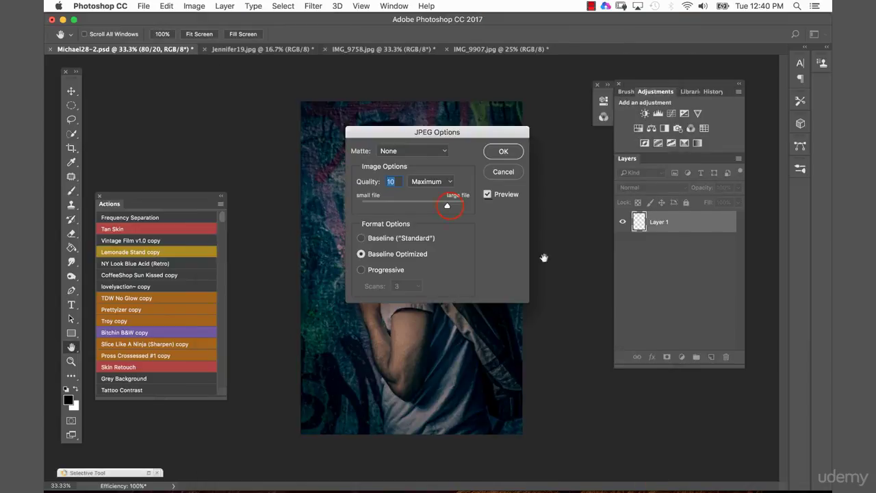
{"action": "left_click", "coordinate": [448, 206]}
{"action": "left_click_drag", "start_coordinate": [459, 210], "coordinate": [467, 208]}
{"action": "left_click", "coordinate": [502, 152]}
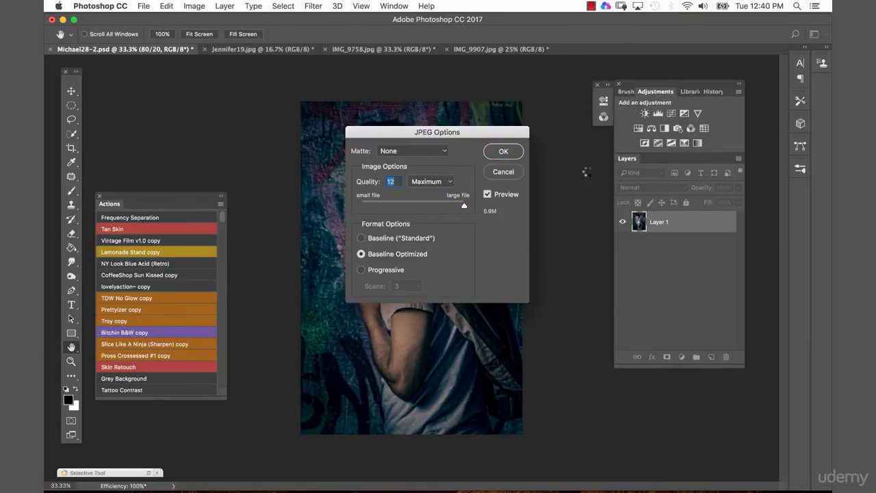
- Close the portrait document, discarding unsaved changes to the PSD
{"action": "key", "text": "j"}
{"action": "key", "text": "super+w"}
{"action": "left_click", "coordinate": [413, 179]}
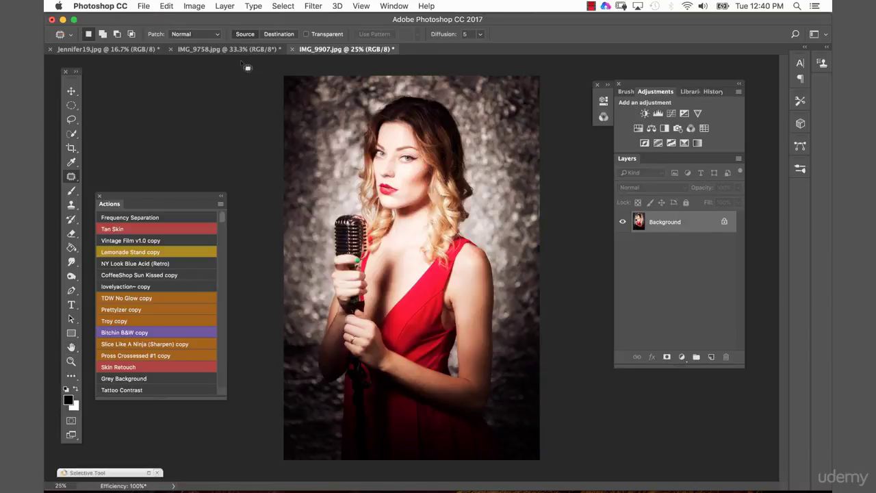
- In Bridge, drag the Michael28-2.jpg thumbnail next to Michael28-2.psd in the Content panel
{"action": "key", "text": "super+alt+o"}
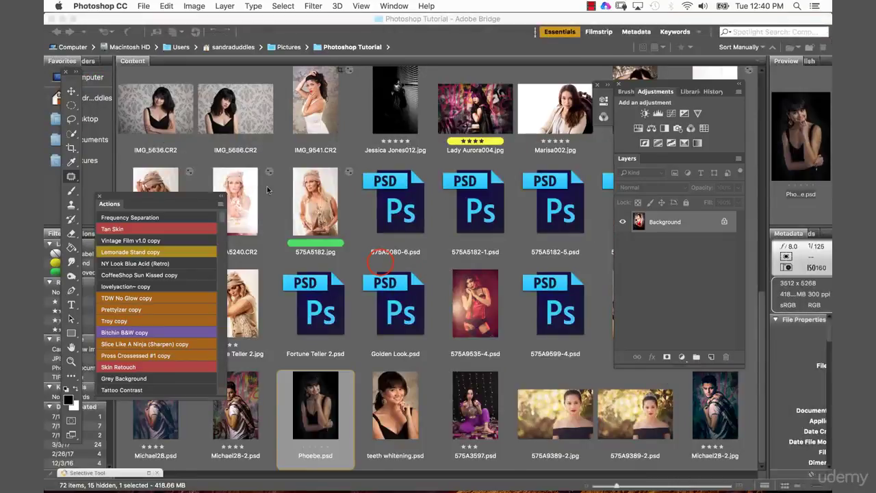
{"action": "left_click", "coordinate": [384, 263]}
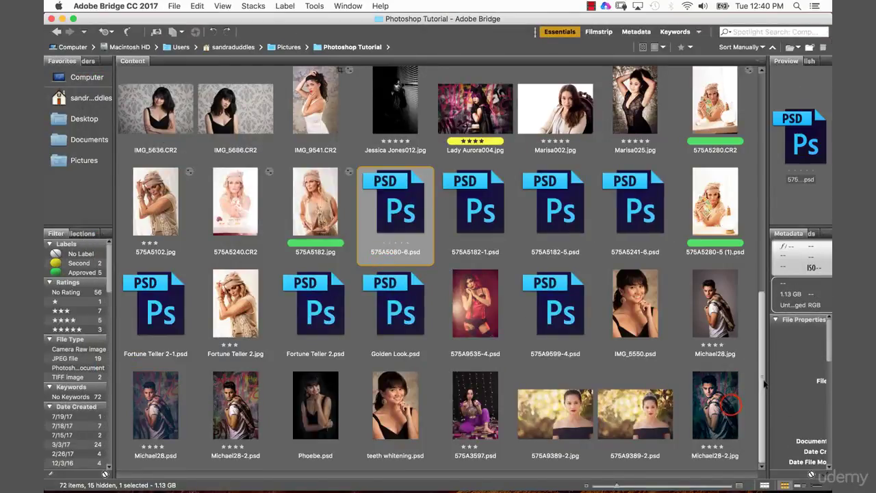
{"action": "left_click_drag", "start_coordinate": [726, 405], "coordinate": [301, 404]}
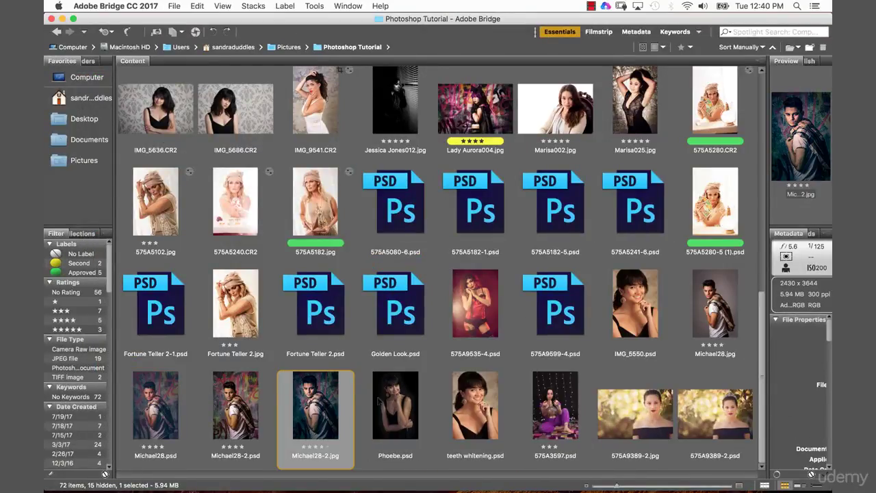